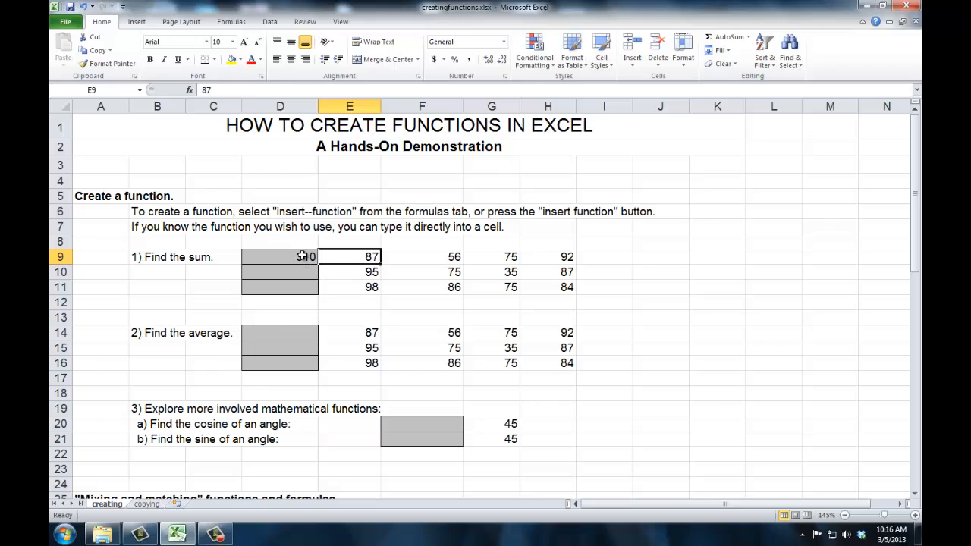
Step: Clear the existing formula from cell D9 and start inserting a function there
{"action": "left_click", "coordinate": [303, 256]}
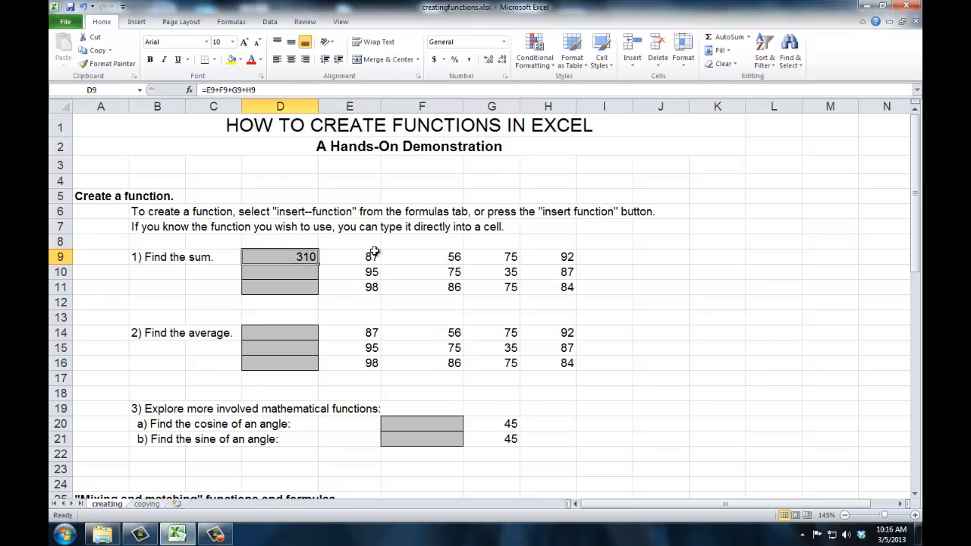
{"action": "key", "text": "Delete"}
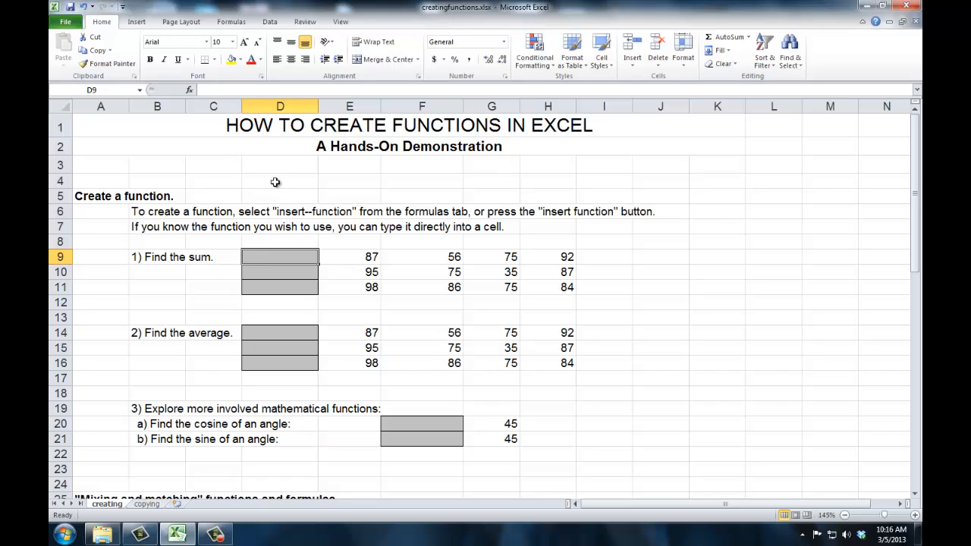
{"action": "left_click", "coordinate": [226, 24]}
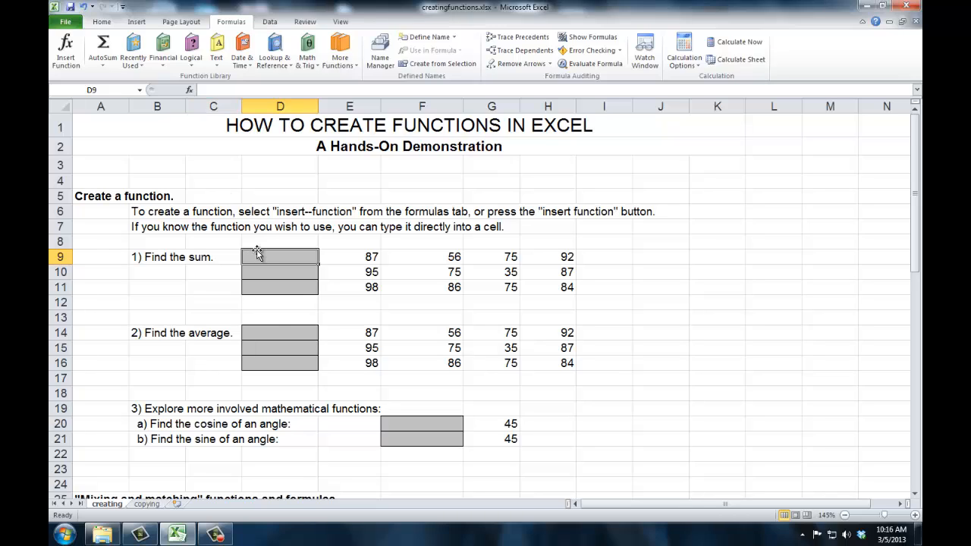
{"action": "left_click", "coordinate": [191, 90]}
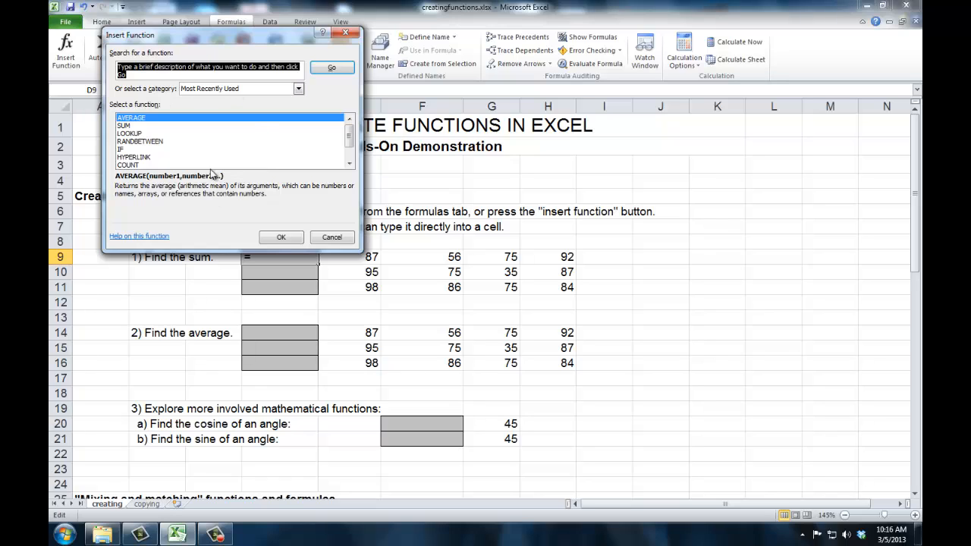
Step: Examine the function search field and the available function categories, keeping the Most Recently Used category
{"action": "left_click", "coordinate": [299, 88]}
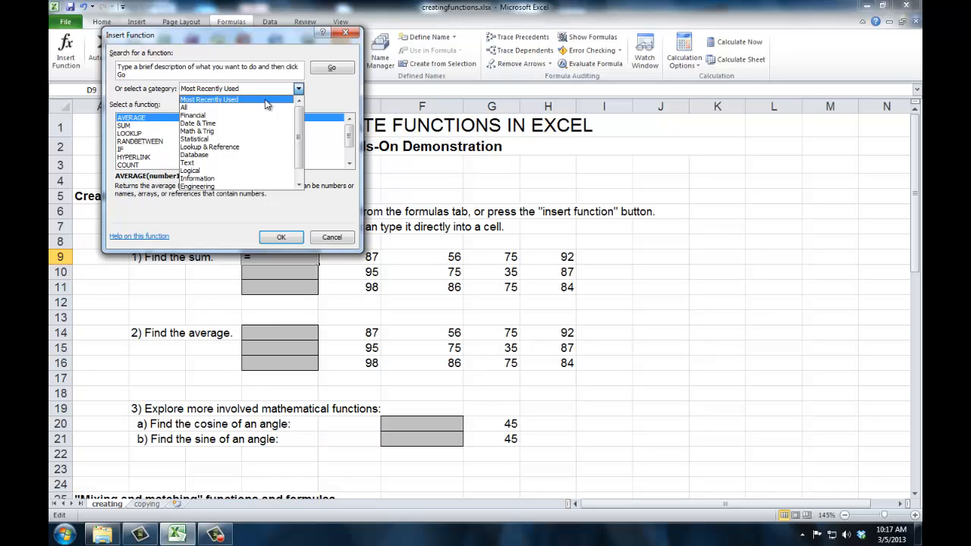
{"action": "left_click", "coordinate": [227, 103]}
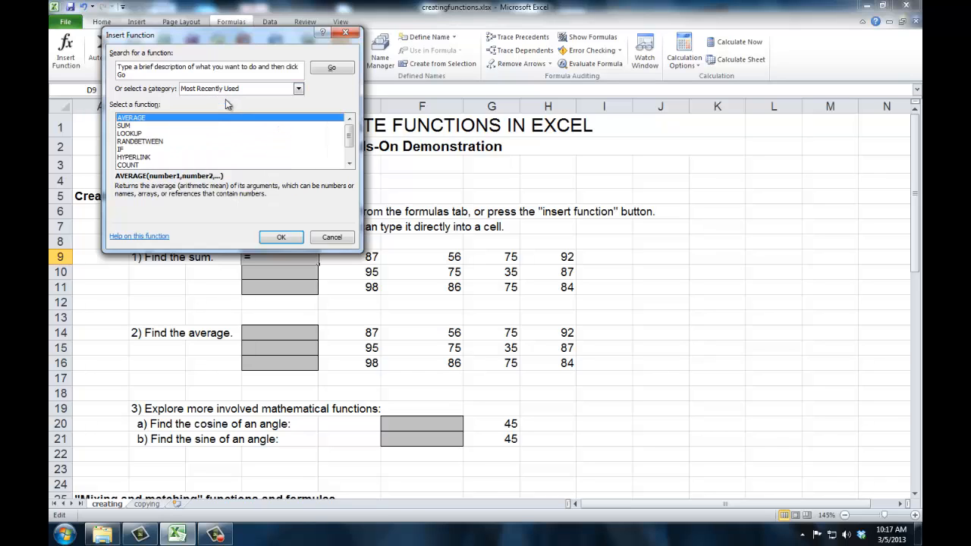
{"action": "left_click", "coordinate": [225, 66]}
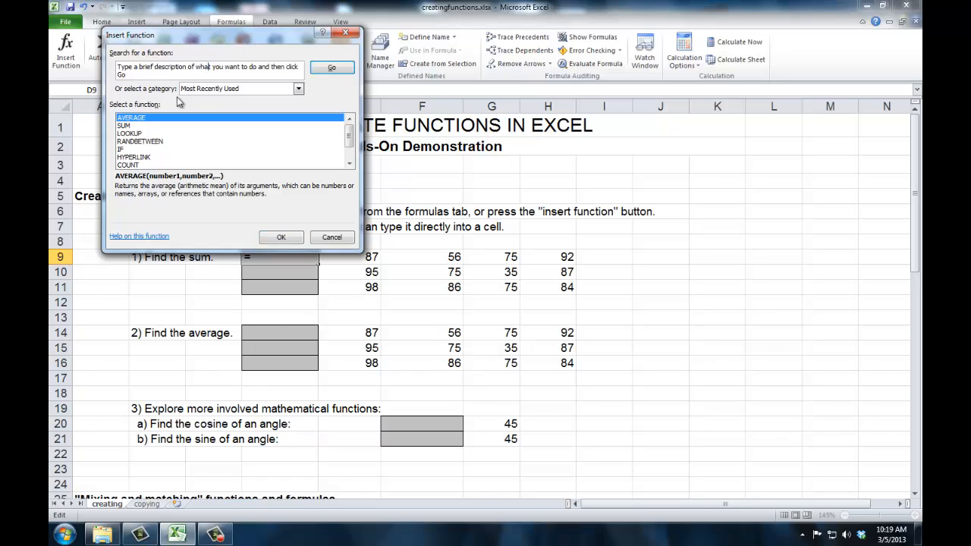
{"action": "left_click_drag", "start_coordinate": [118, 67], "coordinate": [132, 67]}
{"action": "left_click", "coordinate": [145, 68]}
{"action": "left_click", "coordinate": [299, 89]}
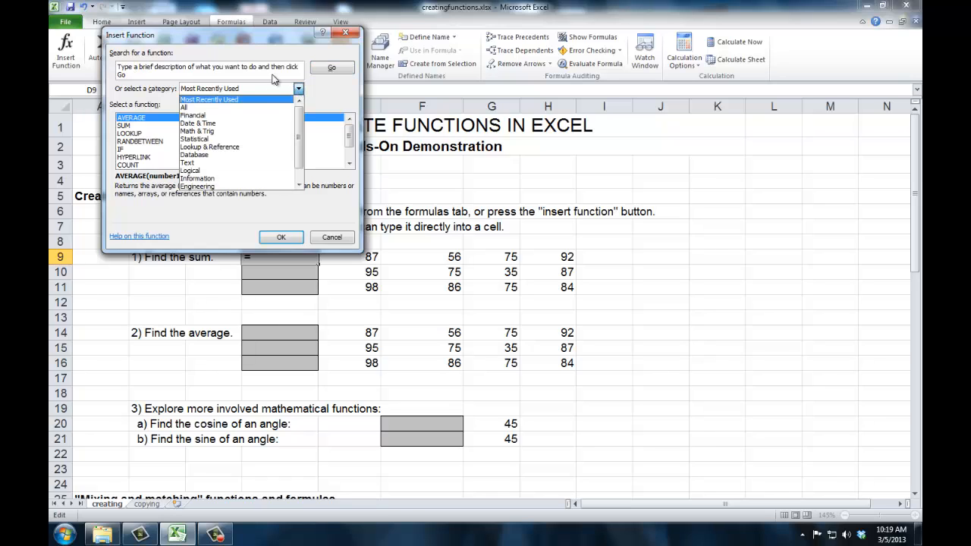
{"action": "left_click", "coordinate": [261, 98]}
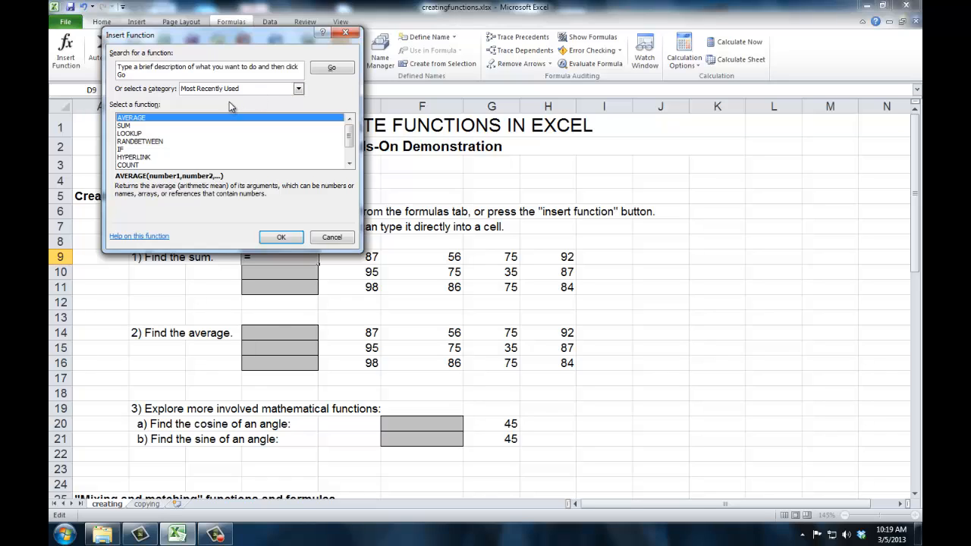
Step: Choose the SUM function for cell D9
{"action": "left_click", "coordinate": [129, 125]}
{"action": "left_click", "coordinate": [134, 119]}
{"action": "left_click", "coordinate": [132, 125]}
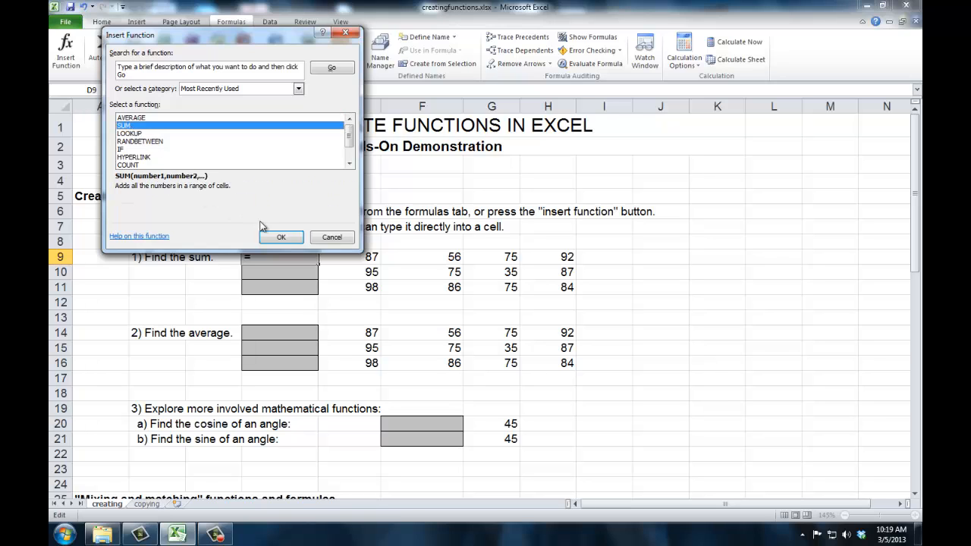
{"action": "left_click", "coordinate": [277, 238]}
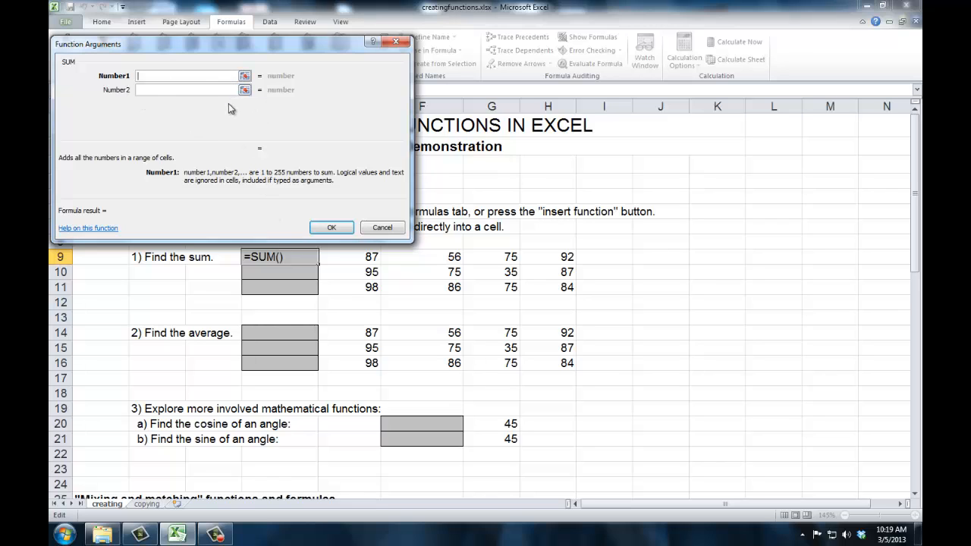
Step: Set the first SUM argument to the range E9:H9 and insert the function into D9
{"action": "left_click_drag", "start_coordinate": [271, 49], "coordinate": [286, 26]}
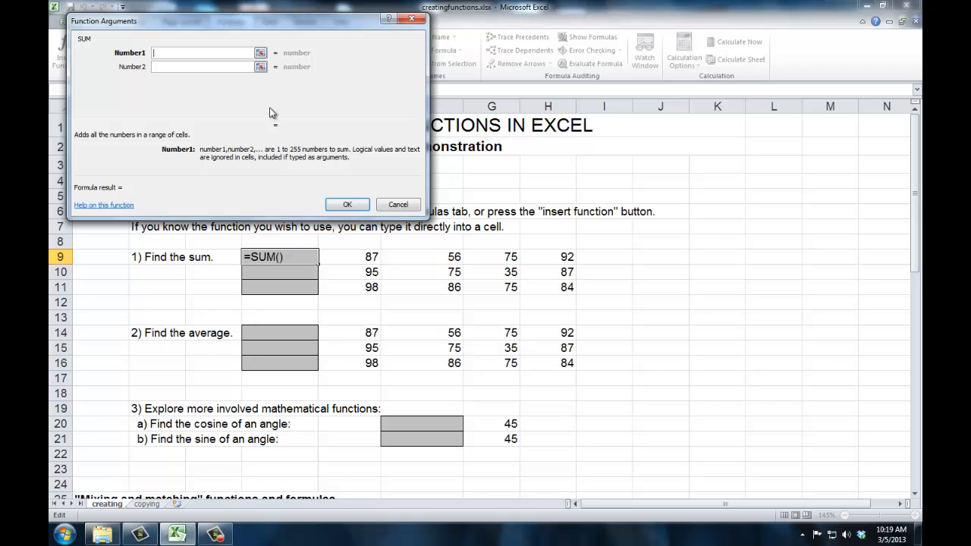
{"action": "left_click", "coordinate": [261, 54]}
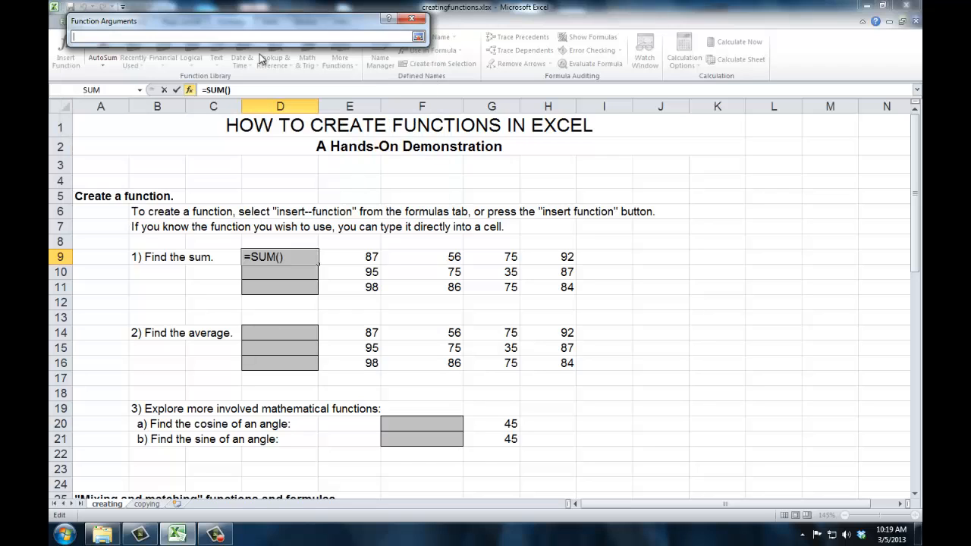
{"action": "left_click_drag", "start_coordinate": [357, 257], "coordinate": [537, 255]}
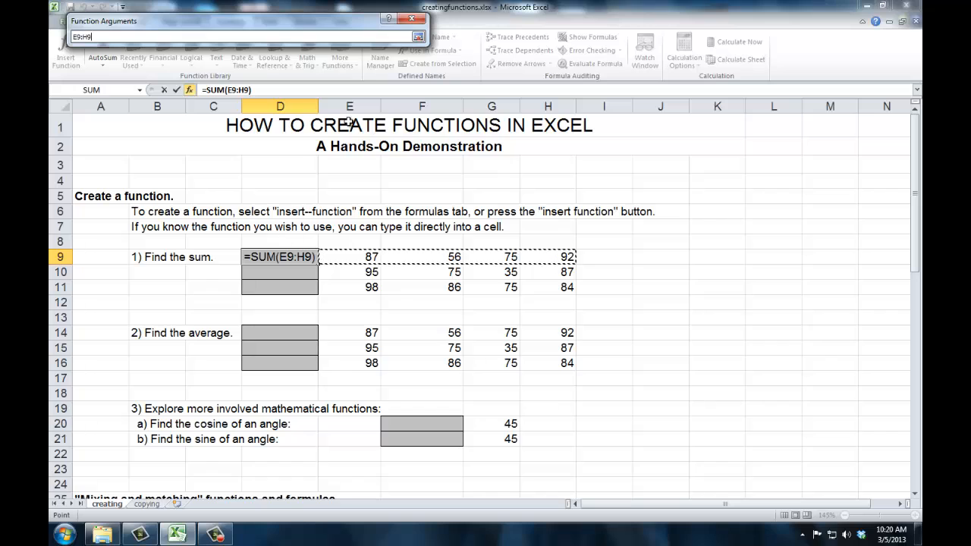
{"action": "left_click", "coordinate": [418, 36]}
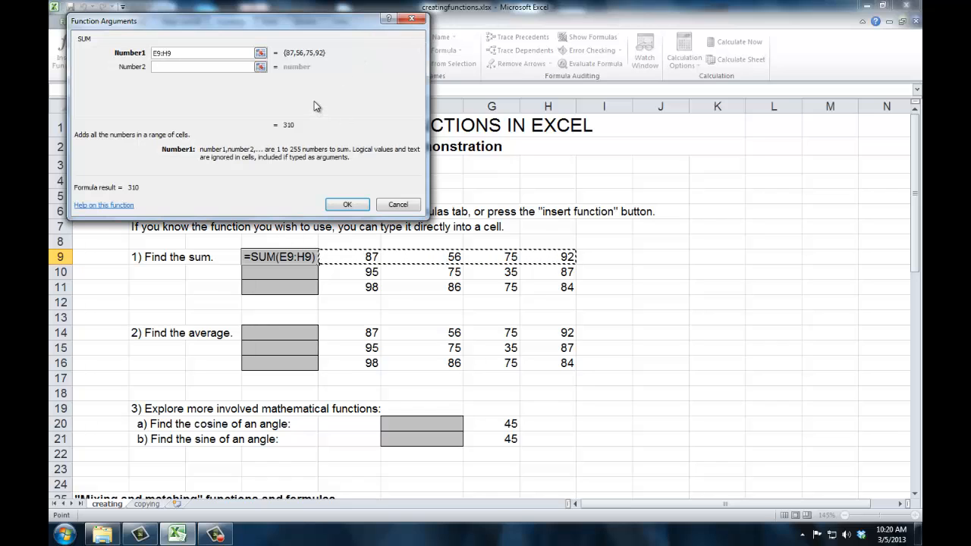
{"action": "left_click", "coordinate": [346, 205]}
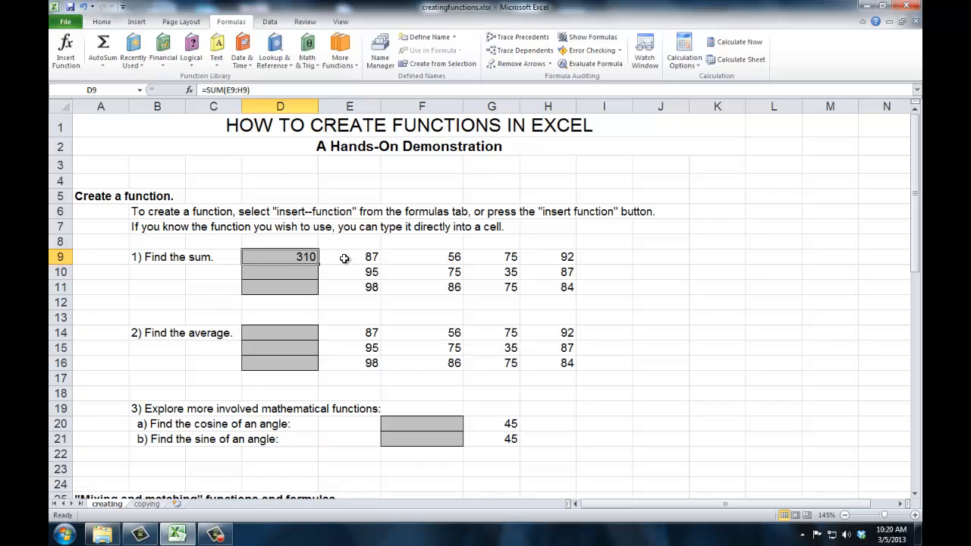
Step: Replace the numbers in E9:H9 with 57, 89, 98 and 67
{"action": "left_click_drag", "start_coordinate": [344, 258], "coordinate": [563, 259]}
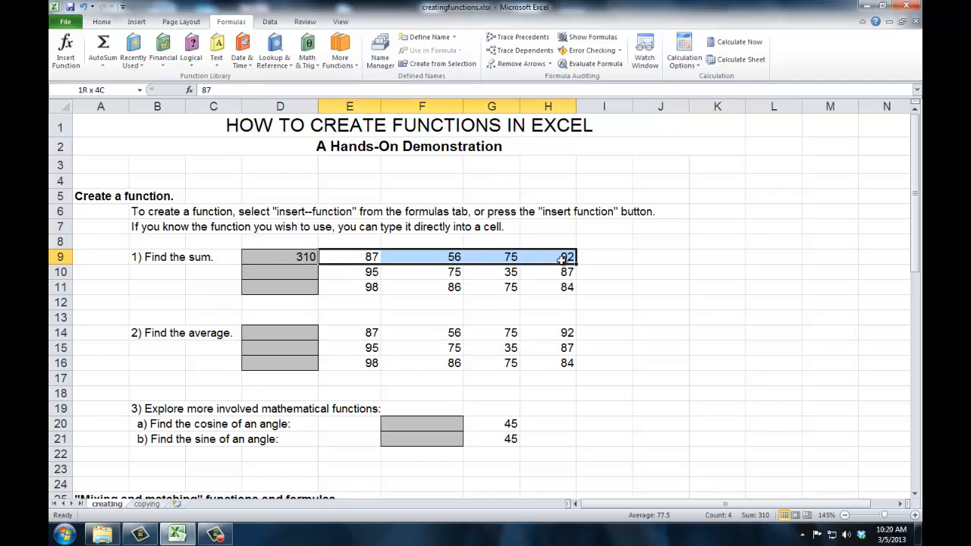
{"action": "key", "text": "Delete"}
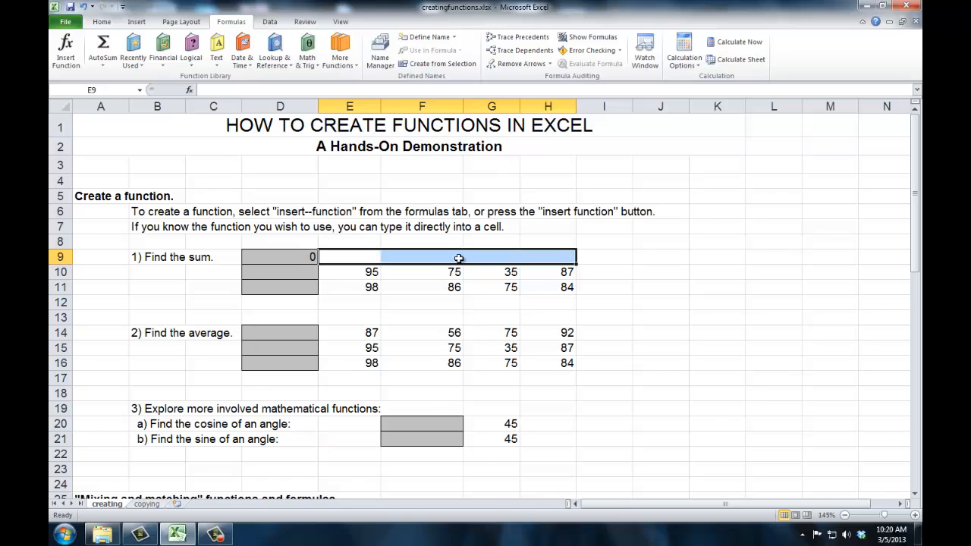
{"action": "left_click", "coordinate": [342, 256]}
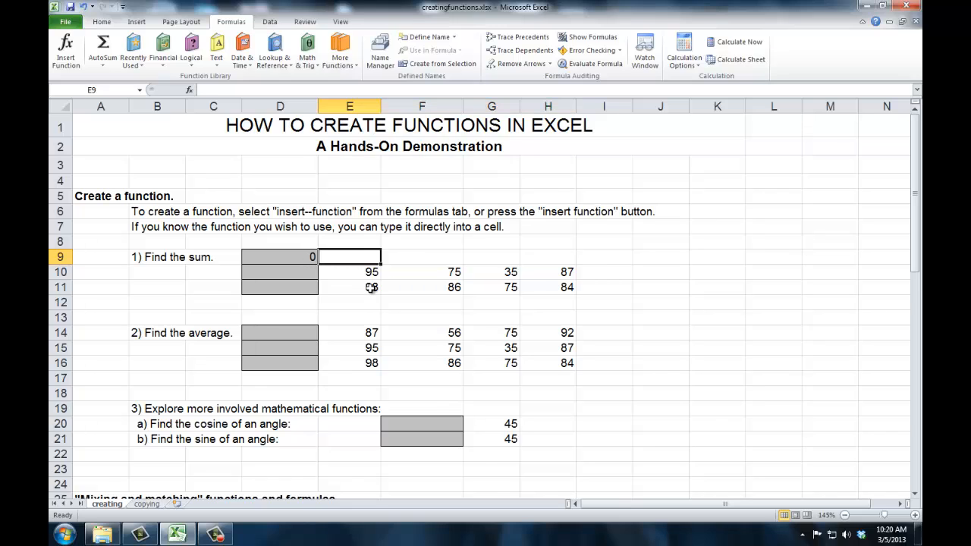
{"action": "type", "text": "57"}
{"action": "key", "text": "Tab"}
{"action": "type", "text": "89"}
{"action": "key", "text": "Tab"}
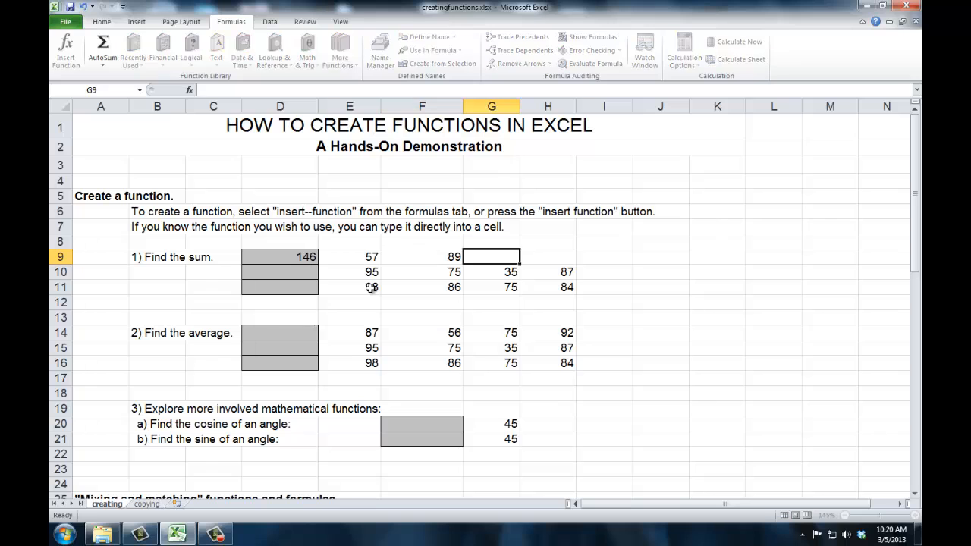
{"action": "type", "text": "98"}
{"action": "key", "text": "Tab"}
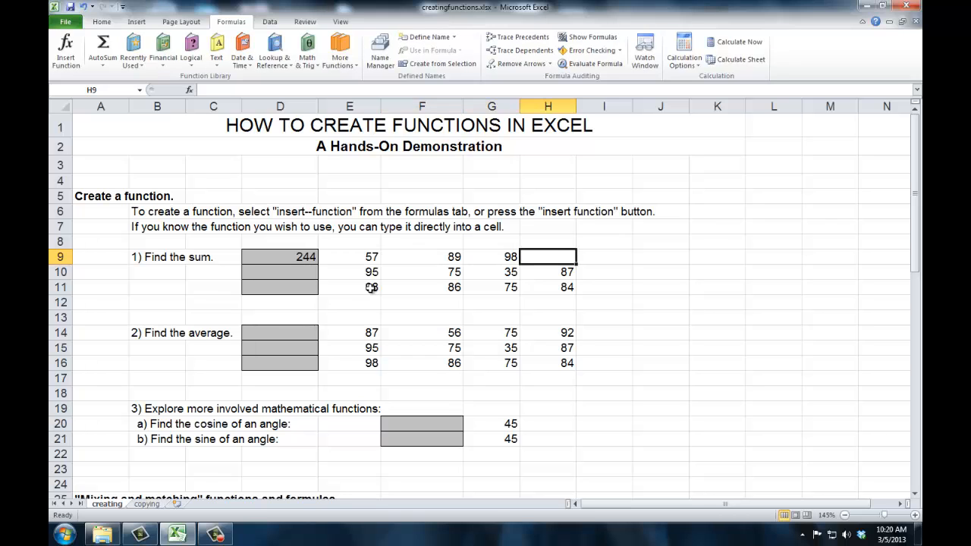
{"action": "type", "text": "67"}
{"action": "key", "text": "Tab"}
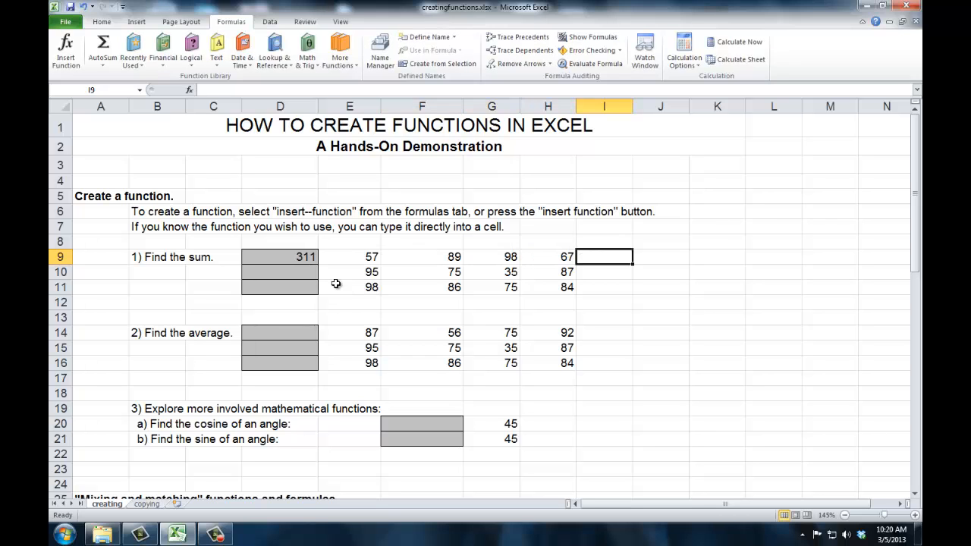
Step: Enter the formula =SUM(E10:H10) directly in cell D10 and reselect the cell to check its formula
{"action": "left_click", "coordinate": [286, 271]}
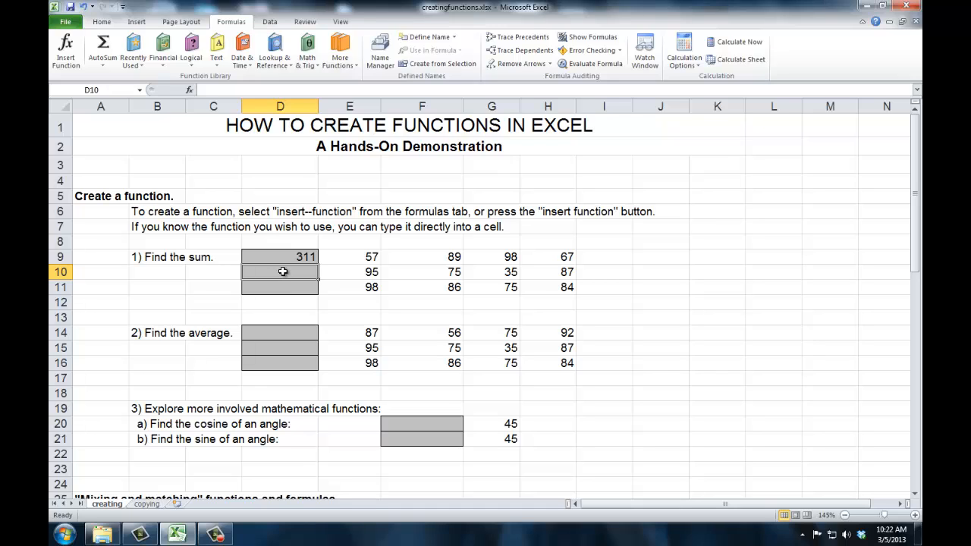
{"action": "type", "text": "="}
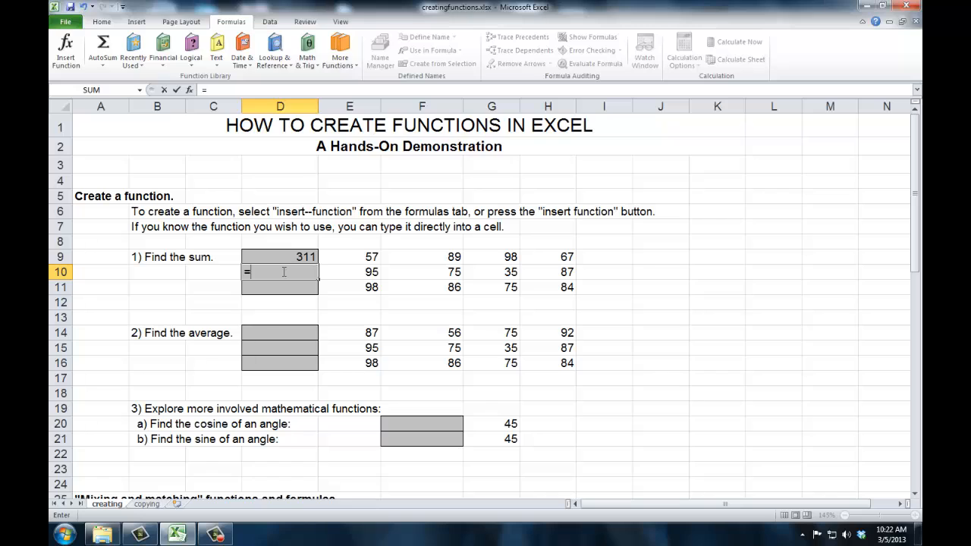
{"action": "type", "text": "SUM"}
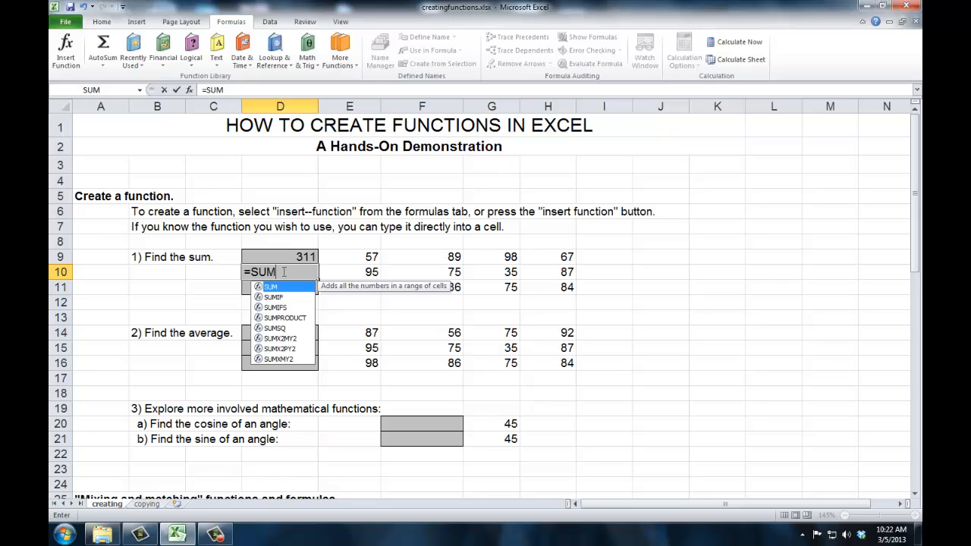
{"action": "type", "text": "("}
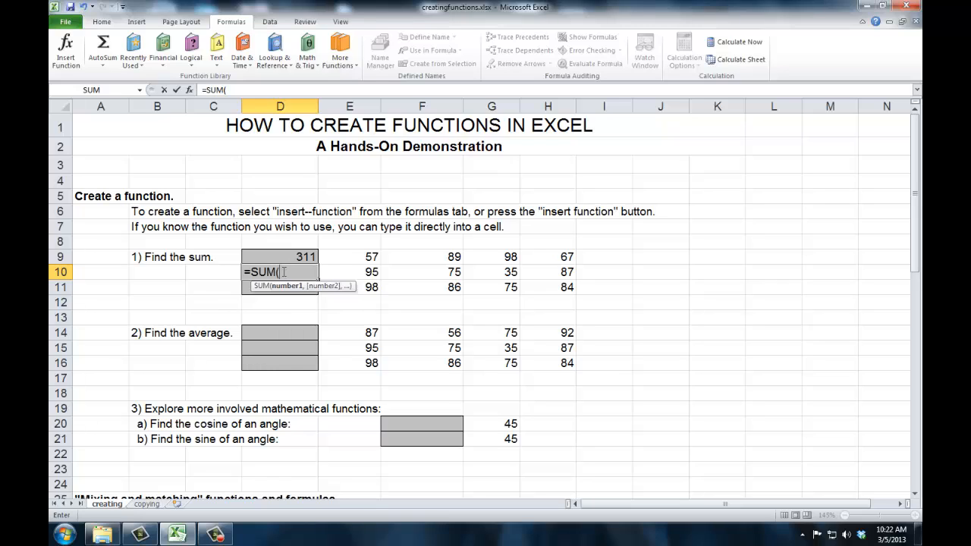
{"action": "left_click_drag", "start_coordinate": [324, 275], "coordinate": [557, 276]}
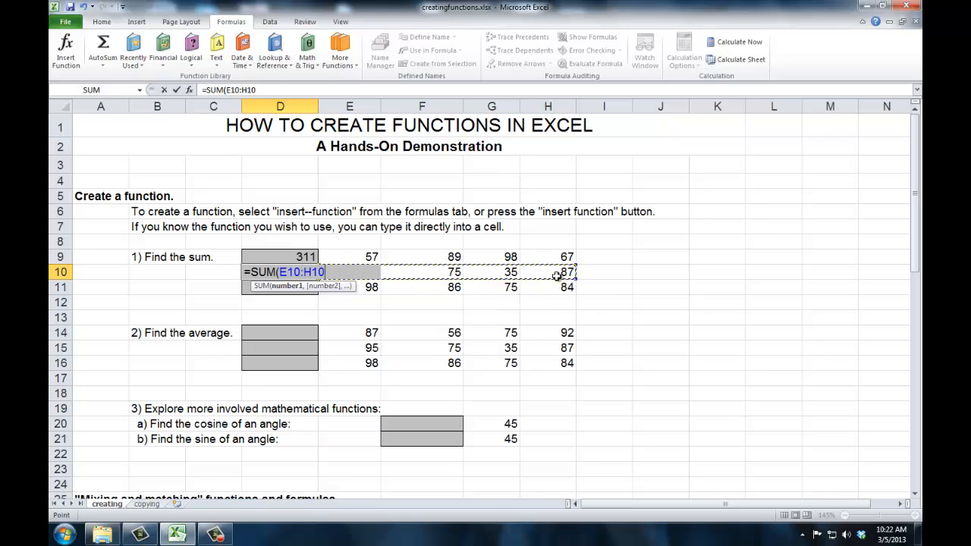
{"action": "type", "text": ")"}
{"action": "key", "text": "Tab"}
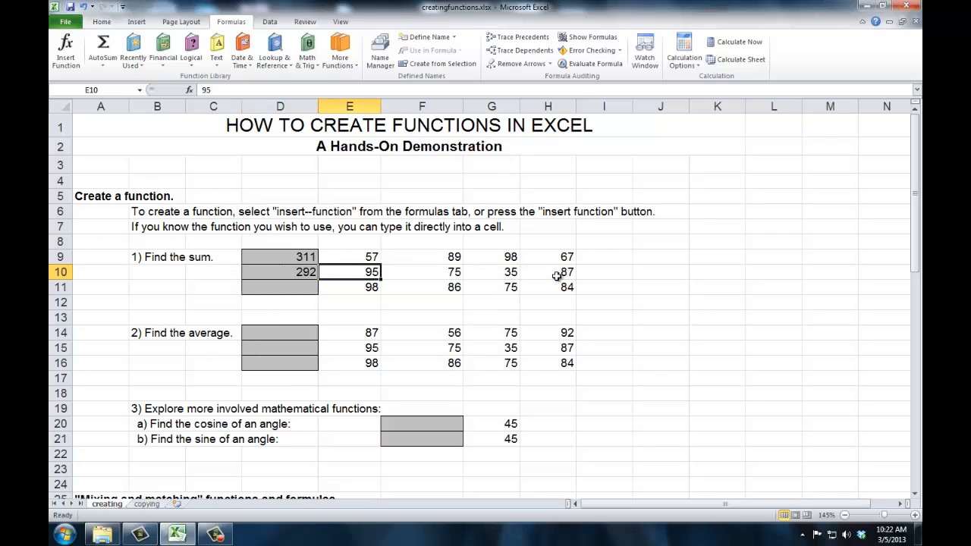
{"action": "key", "text": "Left"}
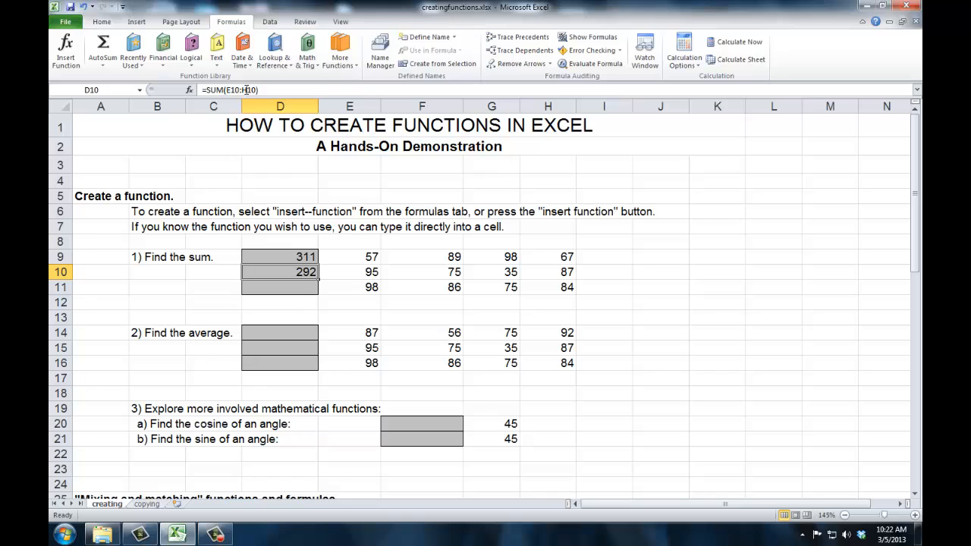
Step: Insert the AVERAGE function into cell D14 with the range E14:H14 as its first argument
{"action": "left_click", "coordinate": [274, 341]}
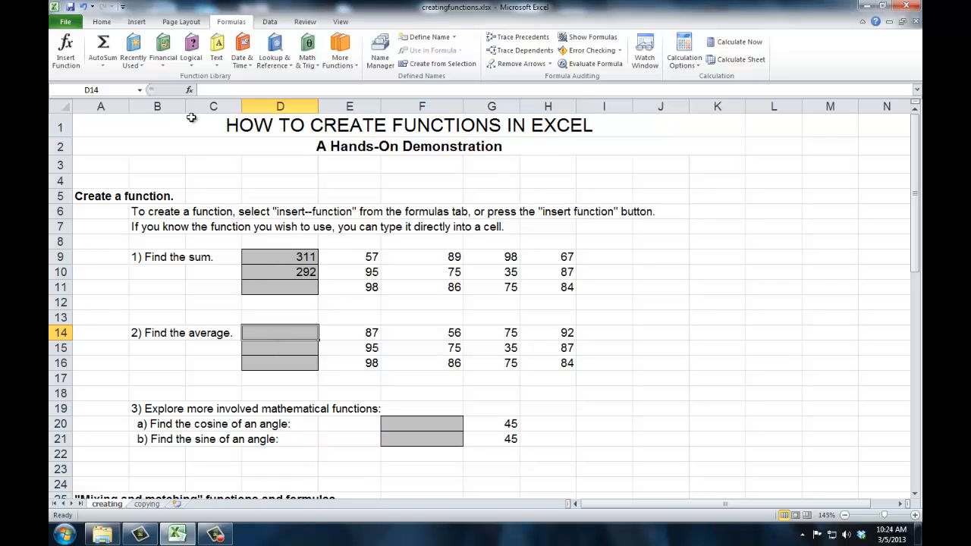
{"action": "left_click", "coordinate": [189, 91]}
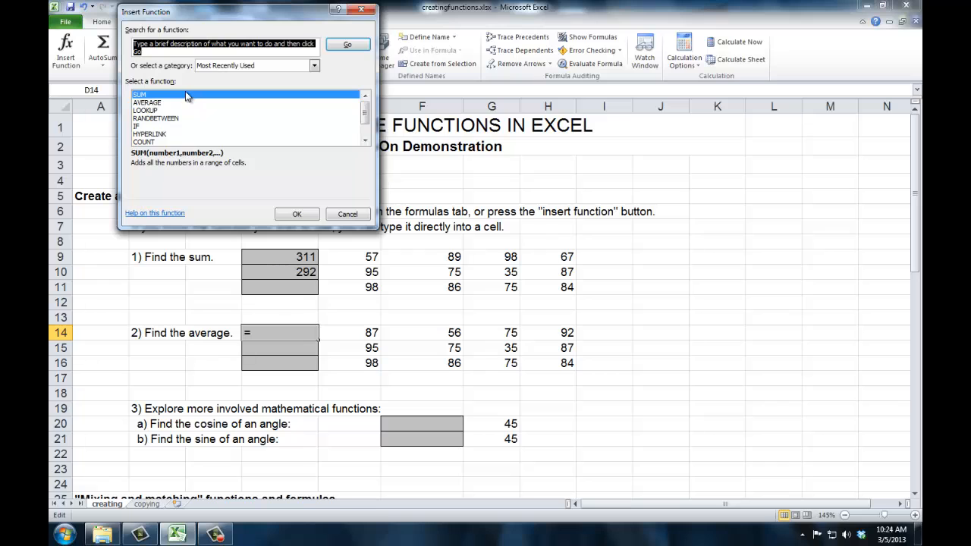
{"action": "left_click", "coordinate": [154, 103]}
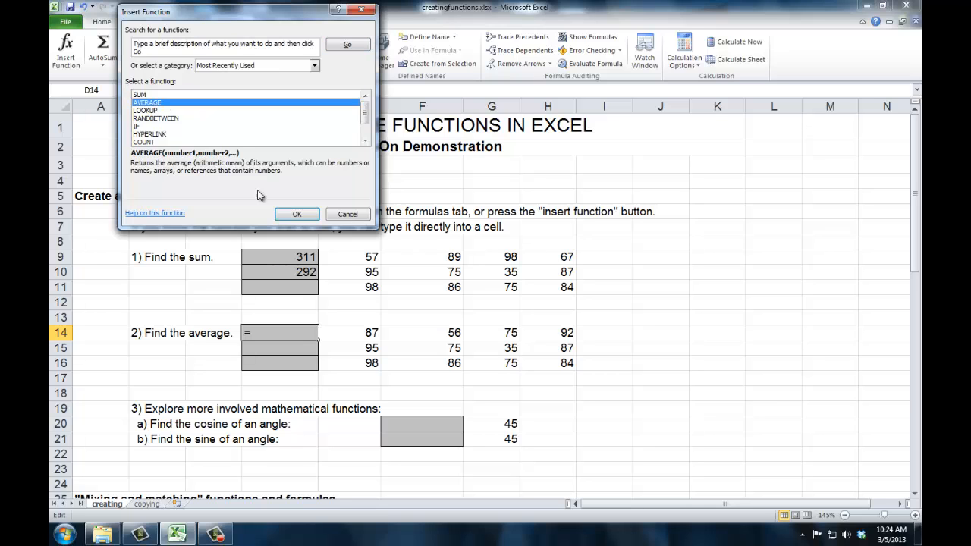
{"action": "left_click", "coordinate": [291, 214]}
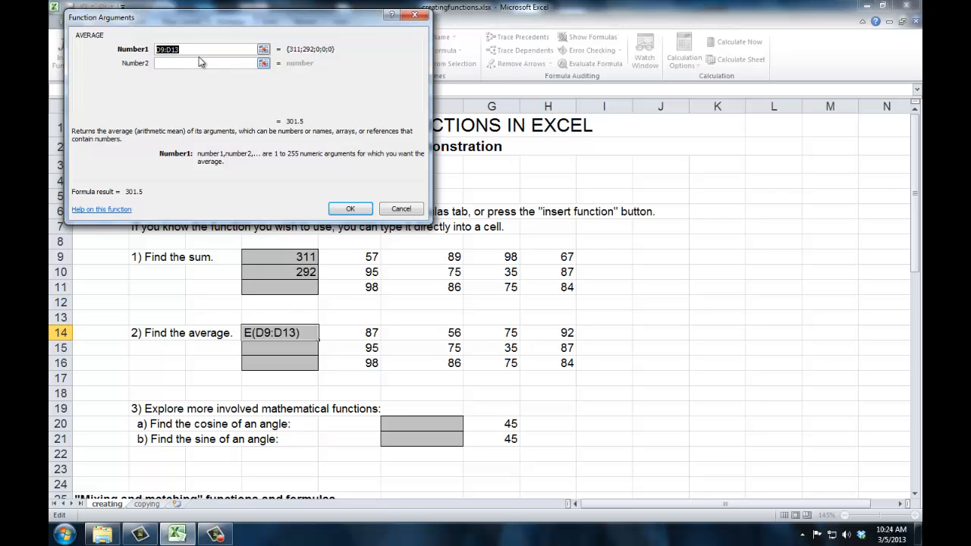
{"action": "left_click", "coordinate": [262, 50]}
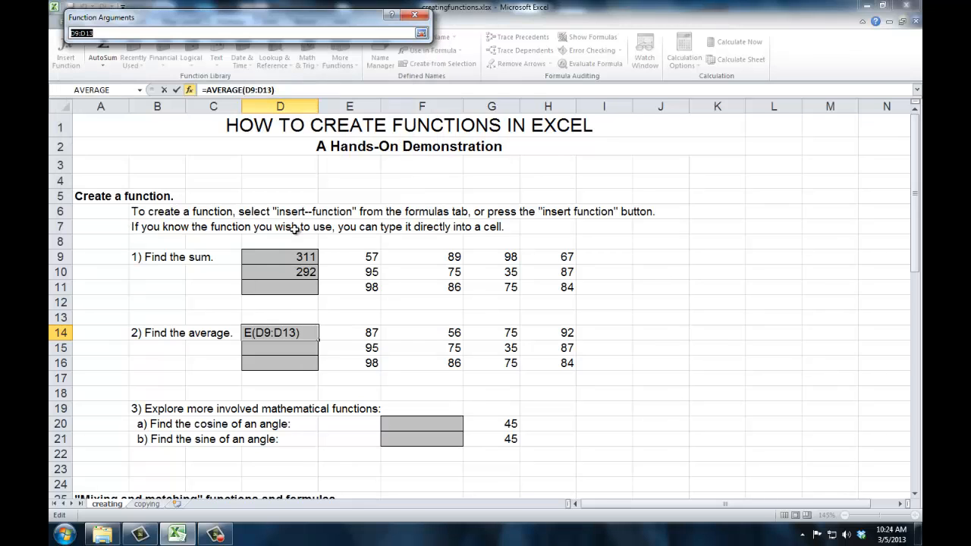
{"action": "left_click_drag", "start_coordinate": [354, 336], "coordinate": [542, 332]}
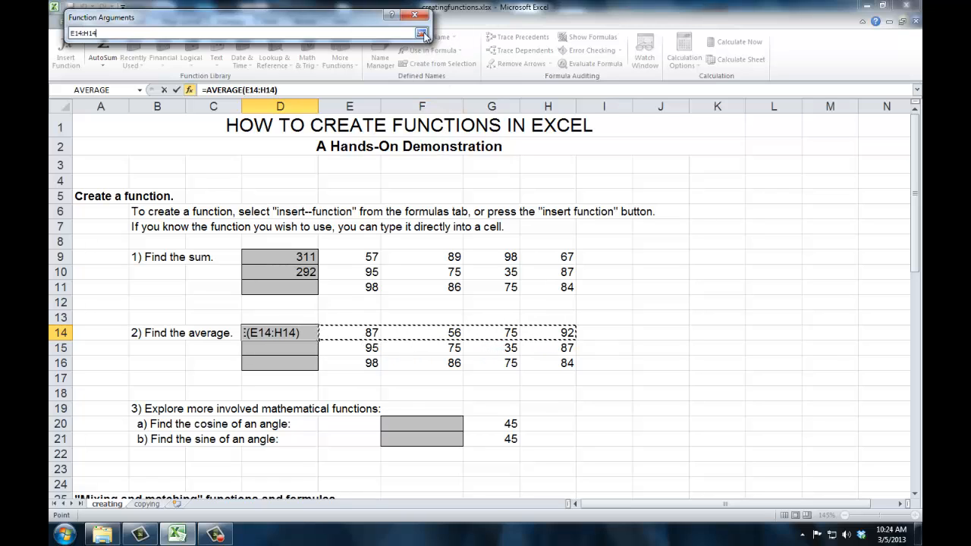
{"action": "key", "text": "Return"}
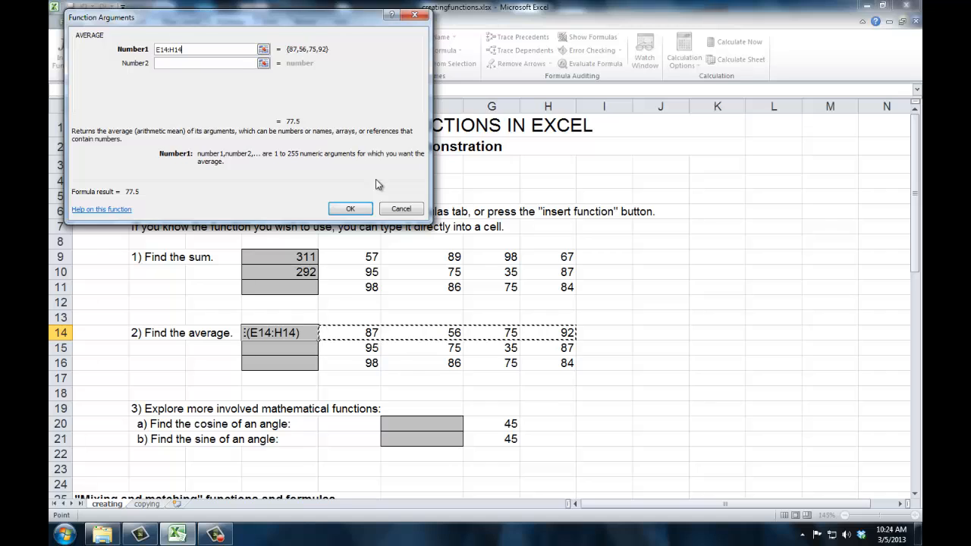
{"action": "key", "text": "Return"}
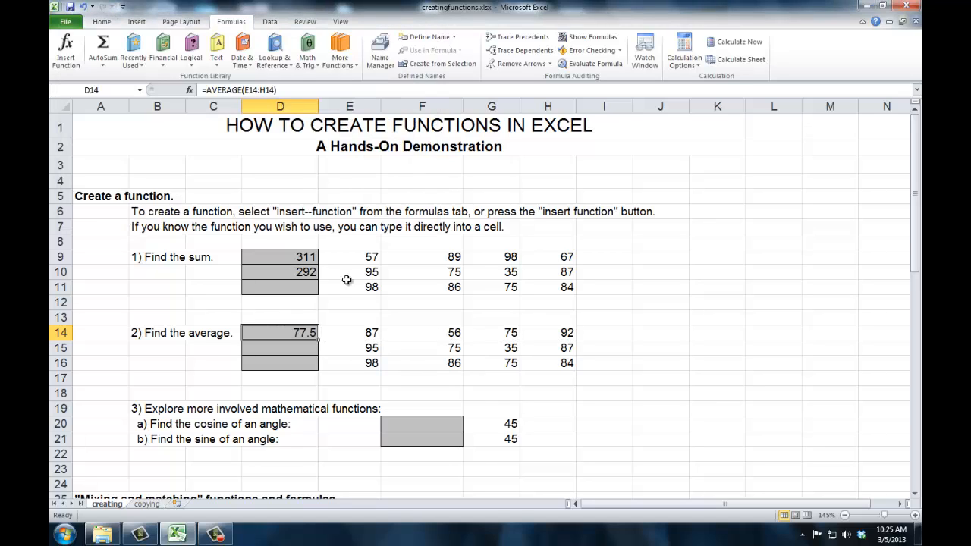
Step: Insert the AVERAGE function into cell D15 with the range E15:H15 as its first argument
{"action": "left_click", "coordinate": [309, 351]}
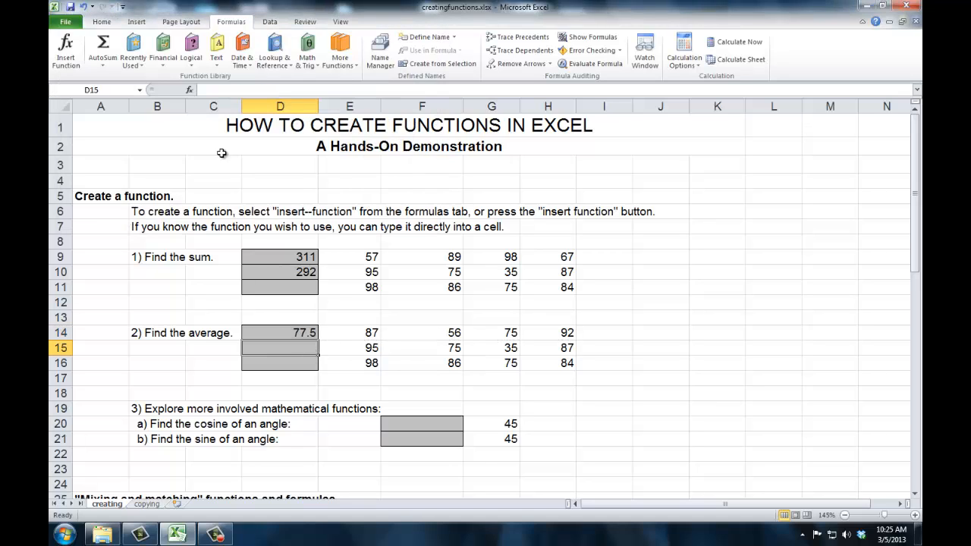
{"action": "left_click", "coordinate": [189, 90]}
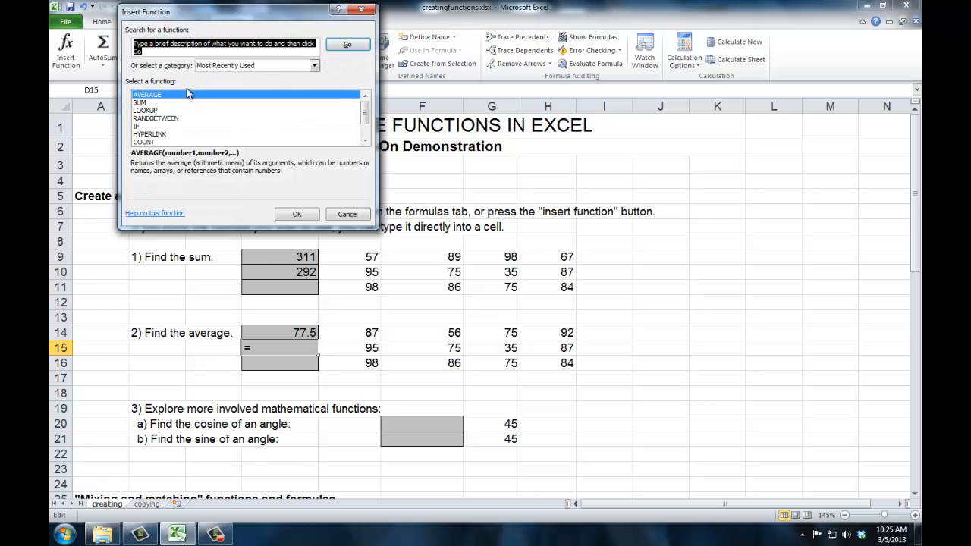
{"action": "left_click", "coordinate": [287, 215]}
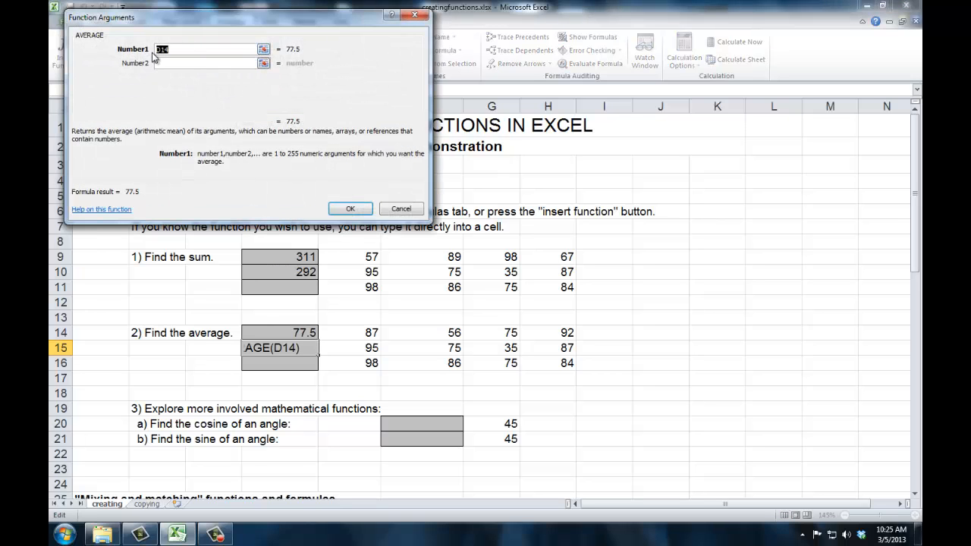
{"action": "left_click", "coordinate": [264, 49]}
{"action": "left_click_drag", "start_coordinate": [354, 346], "coordinate": [532, 348]}
{"action": "key", "text": "Return"}
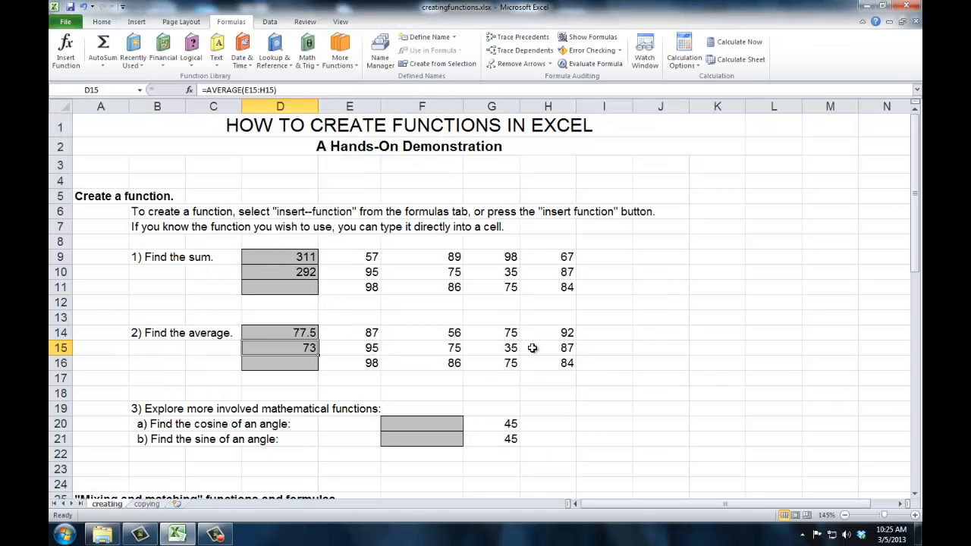
Step: Enter the formula =E16+F16+G16+H16 in cell D16 by picking the cells, and clear D16 again
{"action": "left_click", "coordinate": [302, 365]}
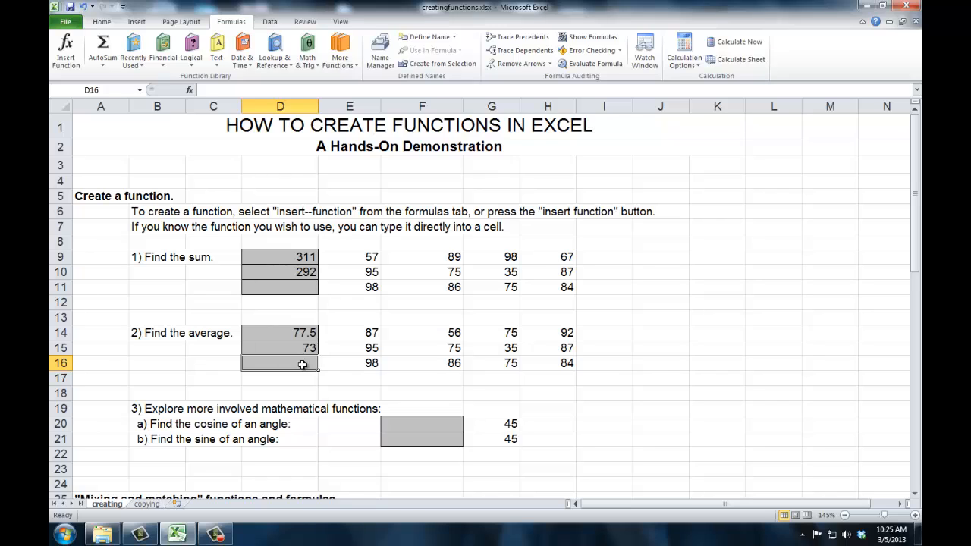
{"action": "type", "text": "="}
{"action": "left_click", "coordinate": [347, 369]}
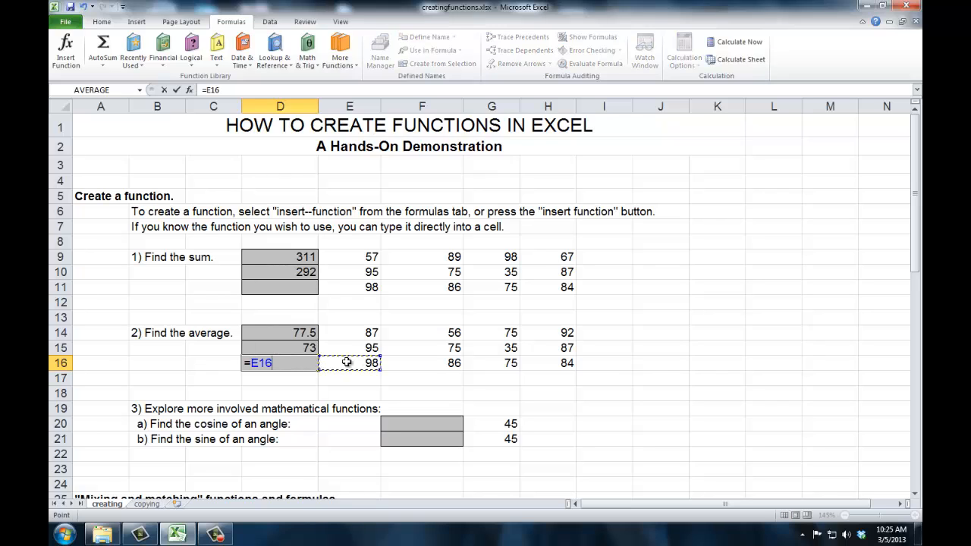
{"action": "type", "text": "+"}
{"action": "left_click", "coordinate": [411, 363]}
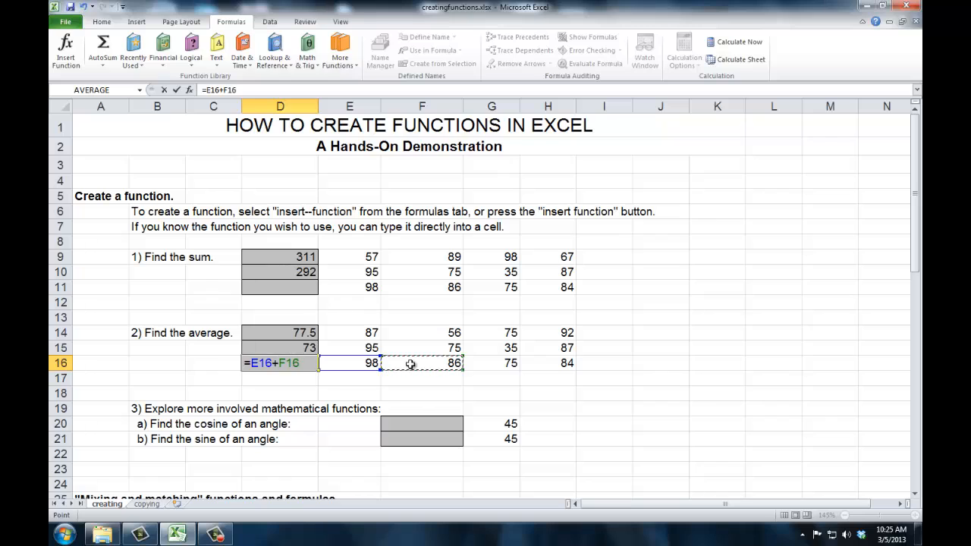
{"action": "type", "text": "+"}
{"action": "left_click", "coordinate": [477, 363]}
{"action": "type", "text": "+"}
{"action": "left_click", "coordinate": [559, 366]}
{"action": "key", "text": "Tab"}
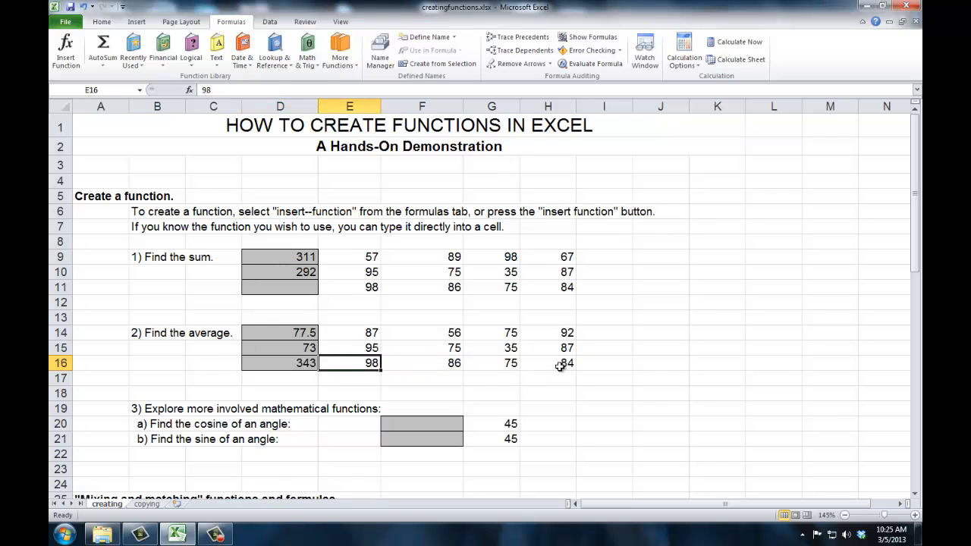
{"action": "left_click", "coordinate": [304, 362]}
{"action": "key", "text": "Delete"}
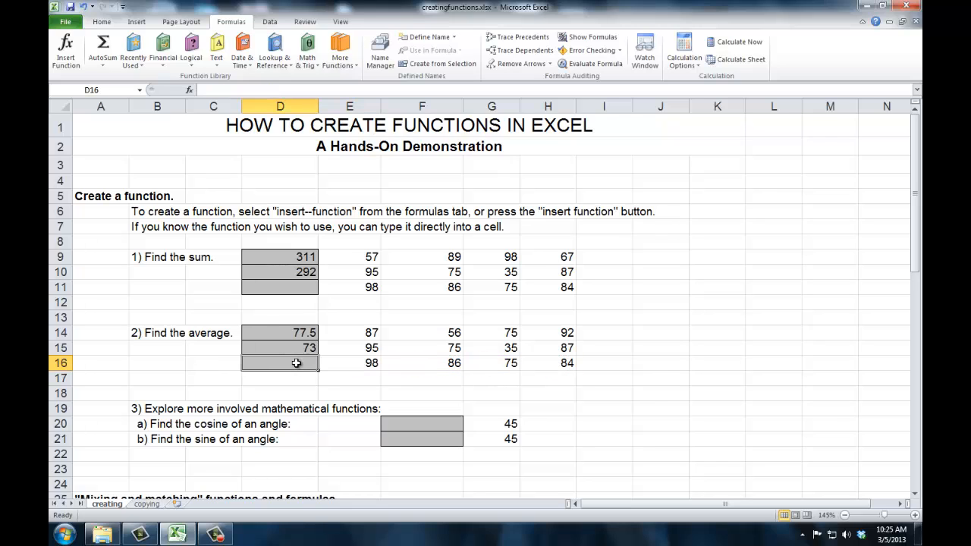
{"action": "left_click", "coordinate": [189, 90]}
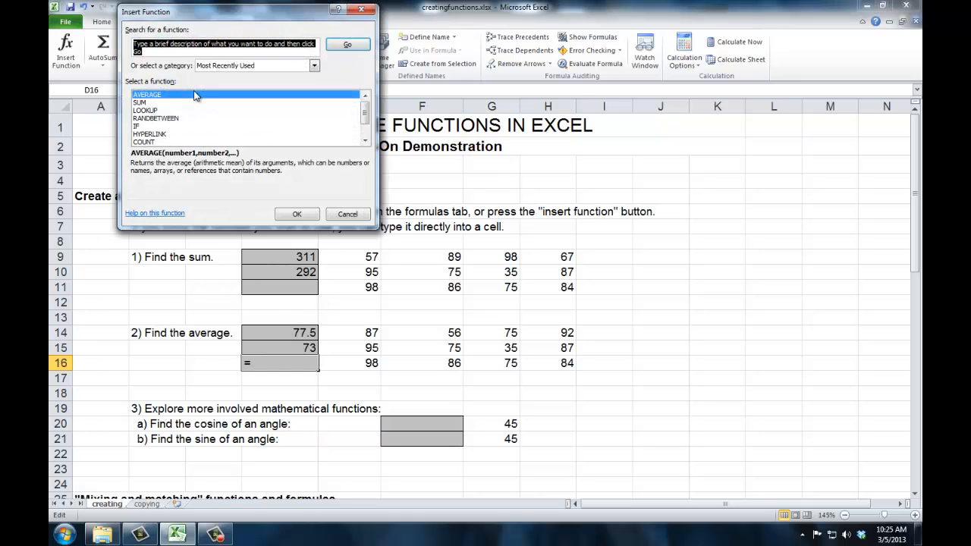
{"action": "left_click", "coordinate": [144, 103]}
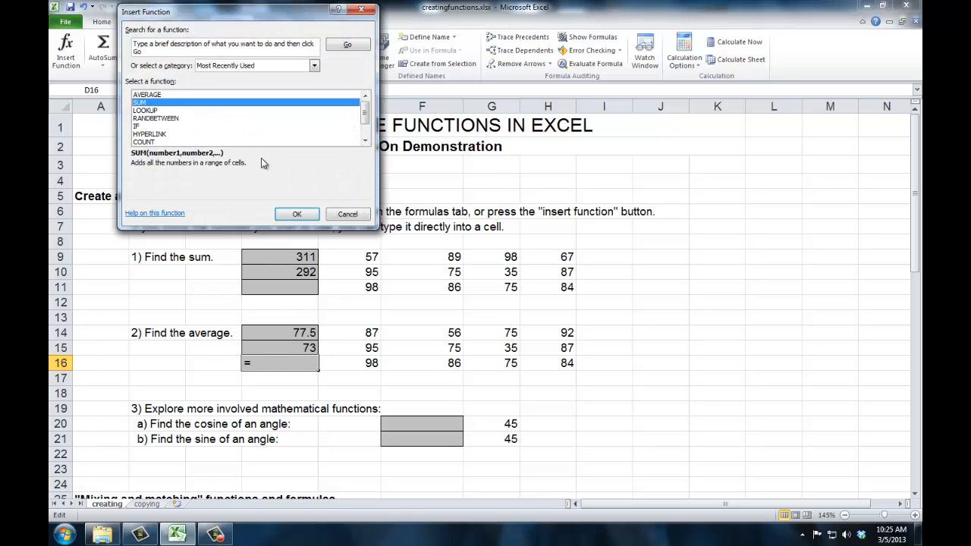
{"action": "left_click", "coordinate": [296, 215]}
{"action": "left_click_drag", "start_coordinate": [353, 363], "coordinate": [533, 358]}
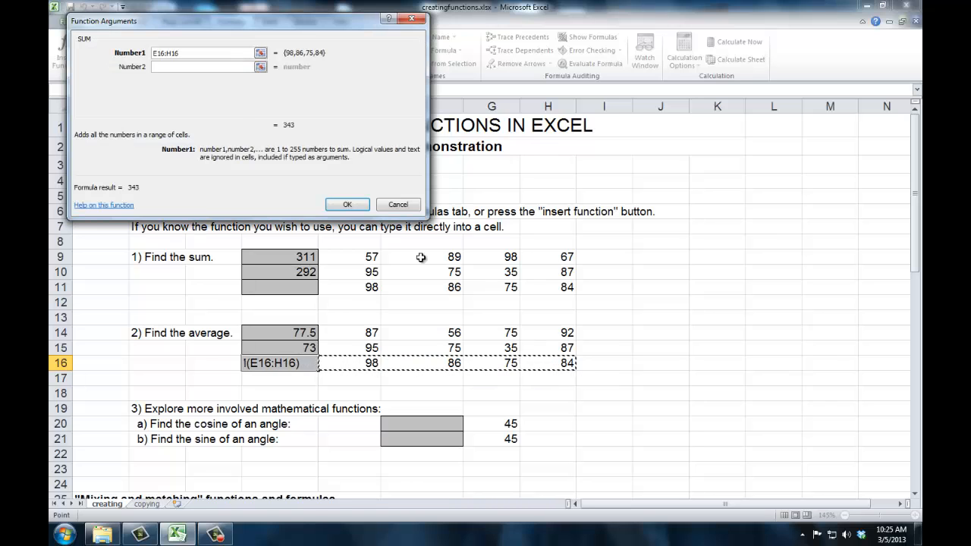
{"action": "left_click", "coordinate": [393, 203]}
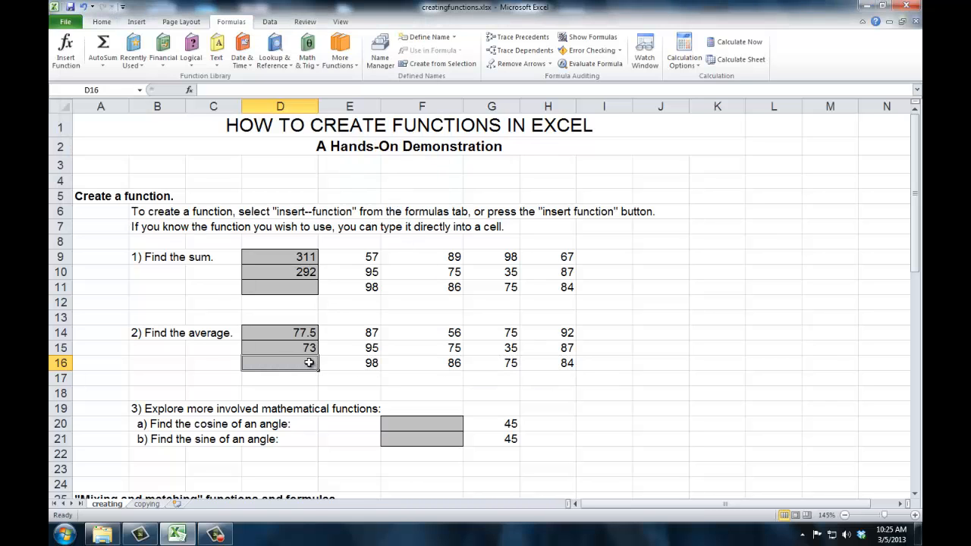
Step: Choose the SUM function for cell D16 and set its first argument to the single cell E16
{"action": "left_click", "coordinate": [190, 90]}
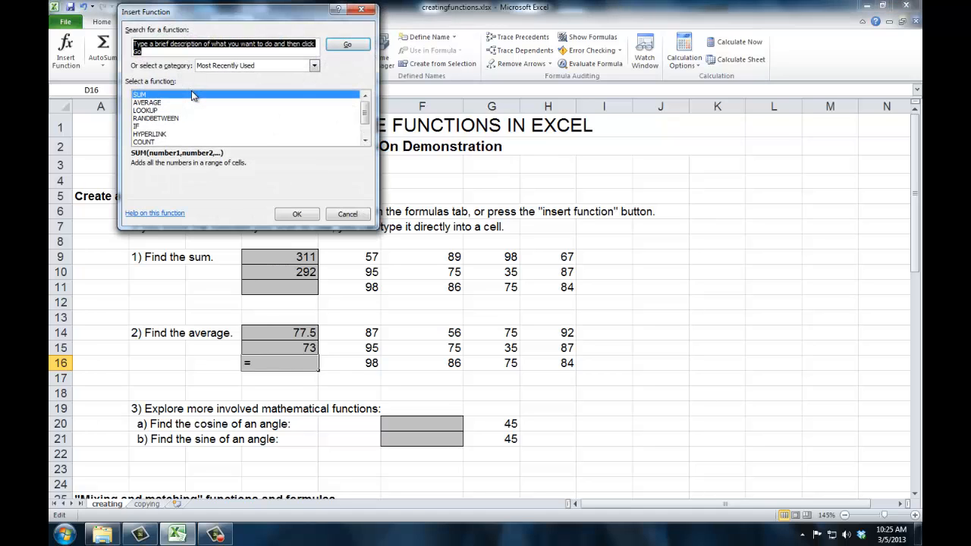
{"action": "left_click", "coordinate": [170, 95]}
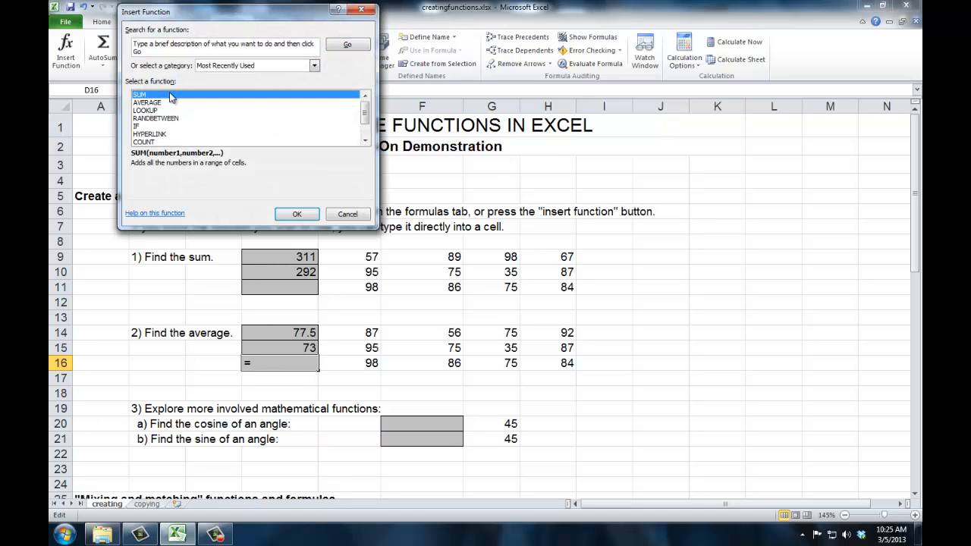
{"action": "left_click", "coordinate": [295, 216]}
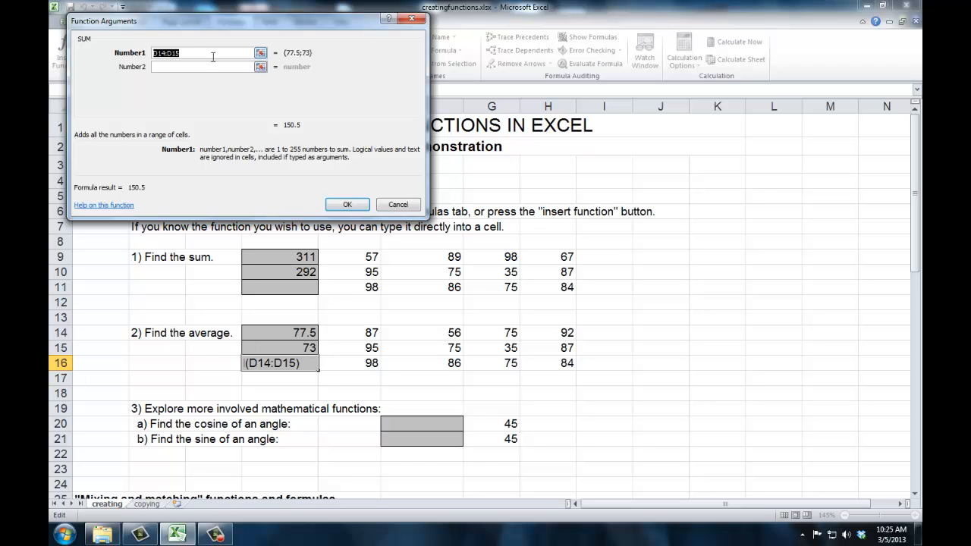
{"action": "left_click", "coordinate": [261, 54]}
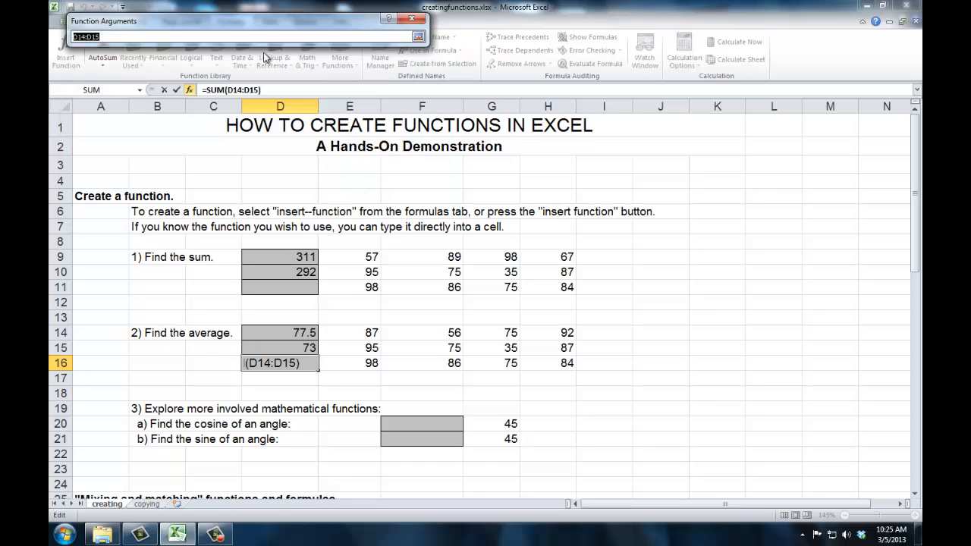
{"action": "left_click", "coordinate": [347, 363]}
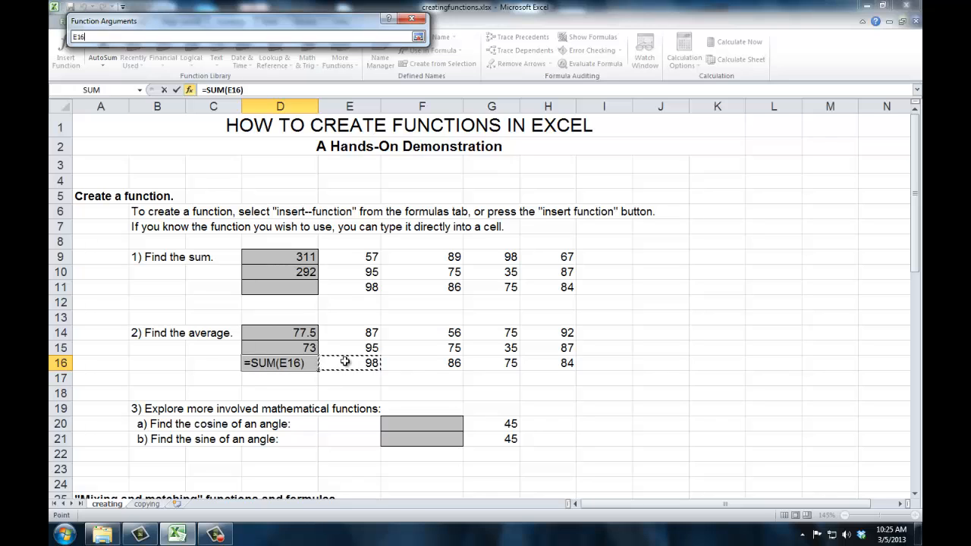
{"action": "key", "text": "Return"}
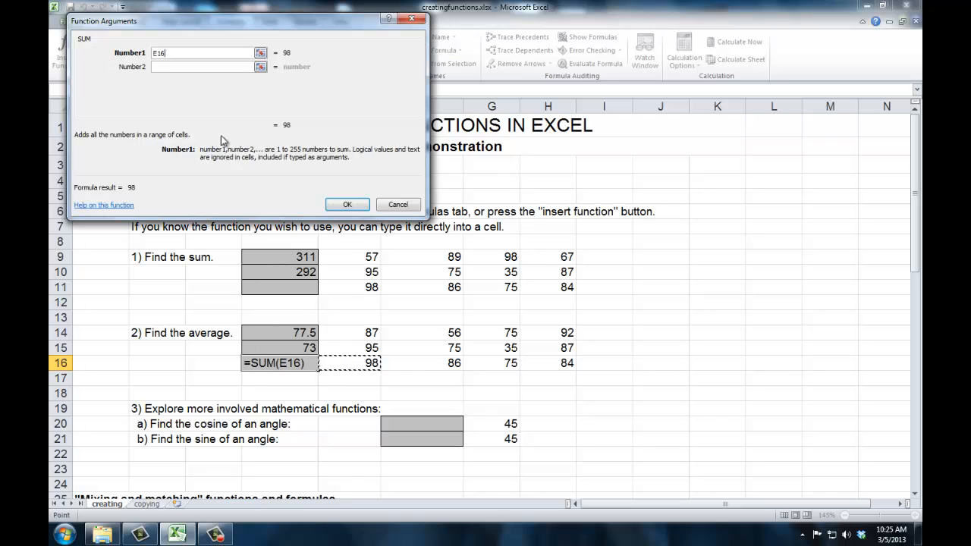
Step: Set the second, third and fourth SUM arguments to F16, G16 and H16, and insert the function into D16
{"action": "left_click", "coordinate": [261, 67]}
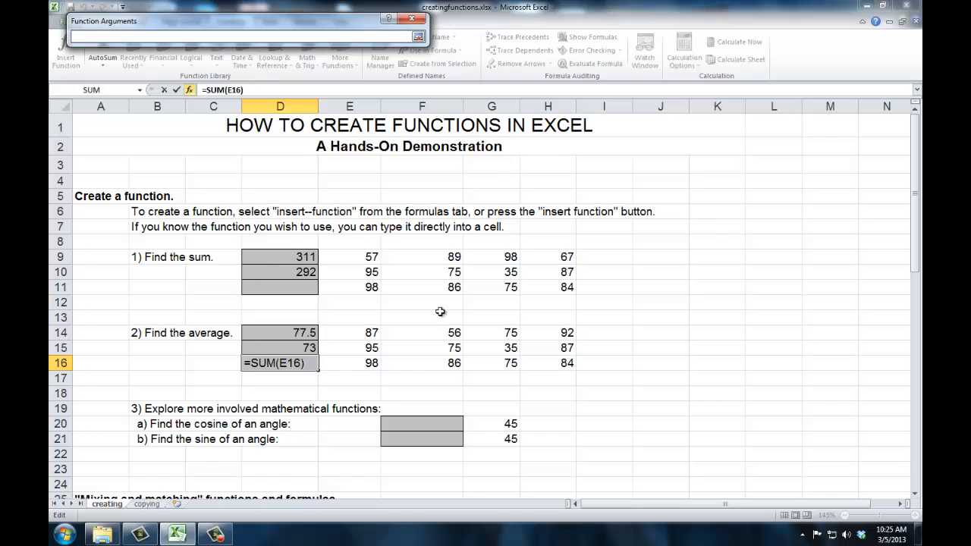
{"action": "left_click", "coordinate": [433, 362]}
{"action": "key", "text": "Return"}
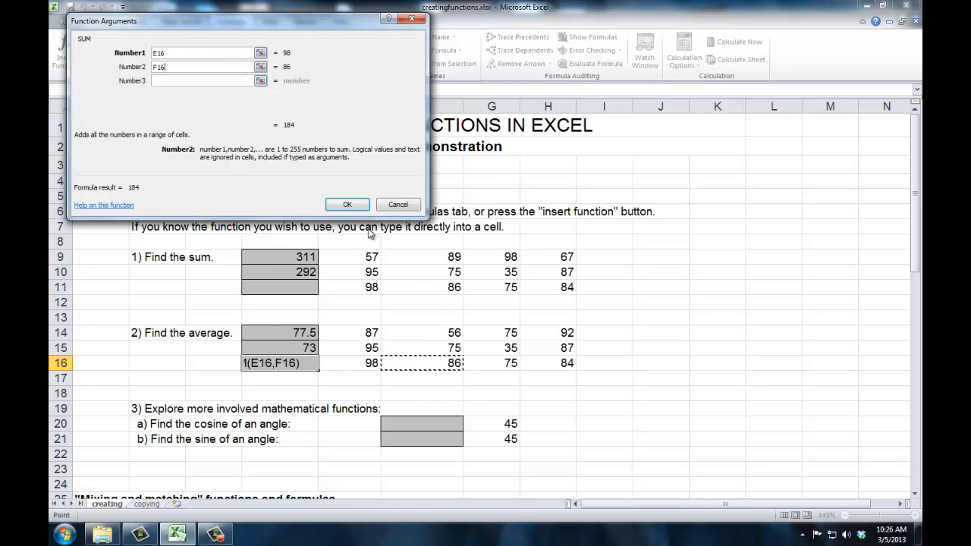
{"action": "left_click", "coordinate": [261, 81]}
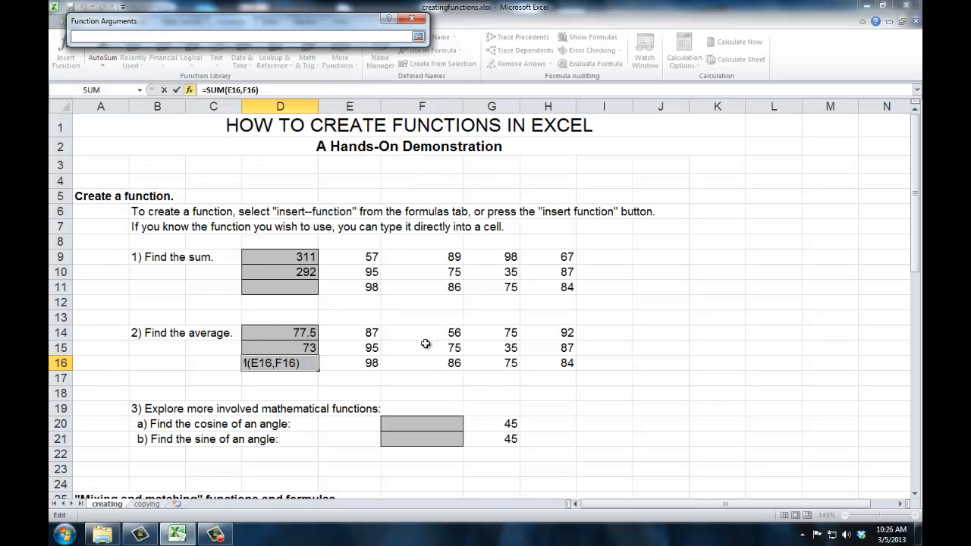
{"action": "left_click", "coordinate": [487, 364]}
{"action": "key", "text": "Return"}
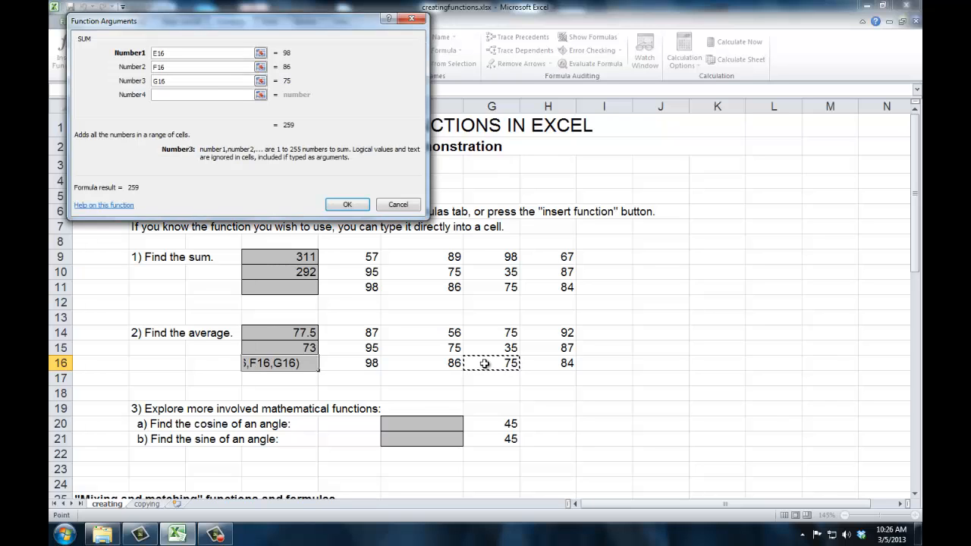
{"action": "left_click", "coordinate": [261, 94]}
{"action": "left_click", "coordinate": [549, 364]}
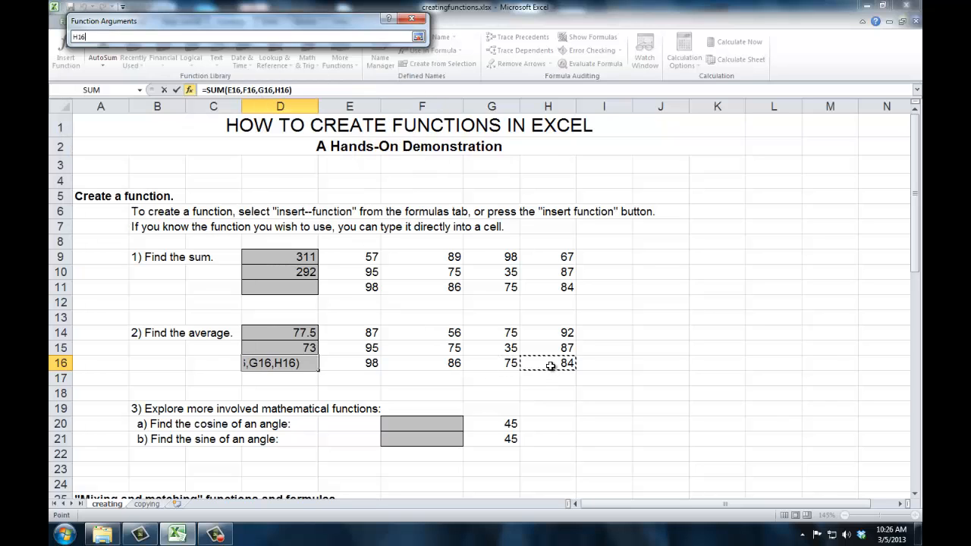
{"action": "key", "text": "Return"}
{"action": "left_click", "coordinate": [348, 205]}
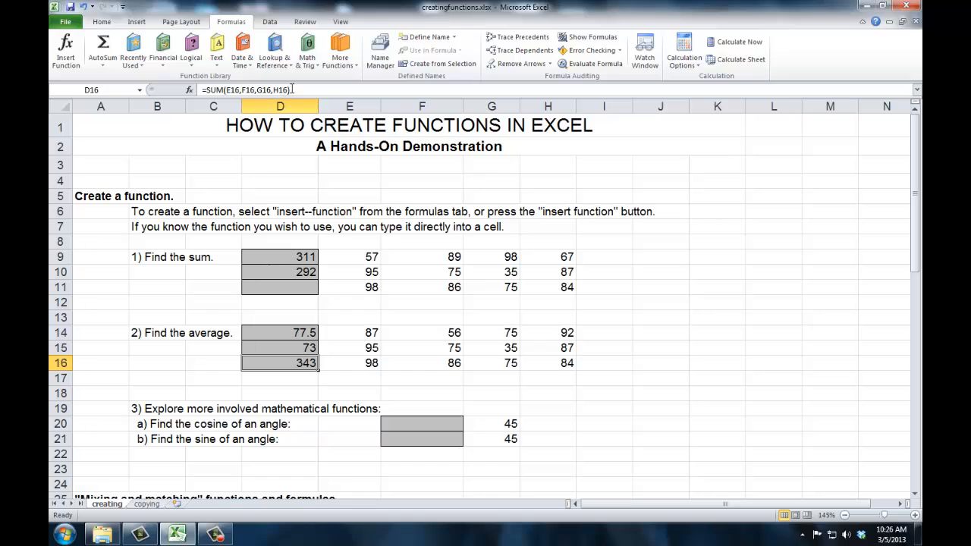
Step: Clear the existing SUM formula from cell D16
{"action": "left_click_drag", "start_coordinate": [292, 90], "coordinate": [199, 90]}
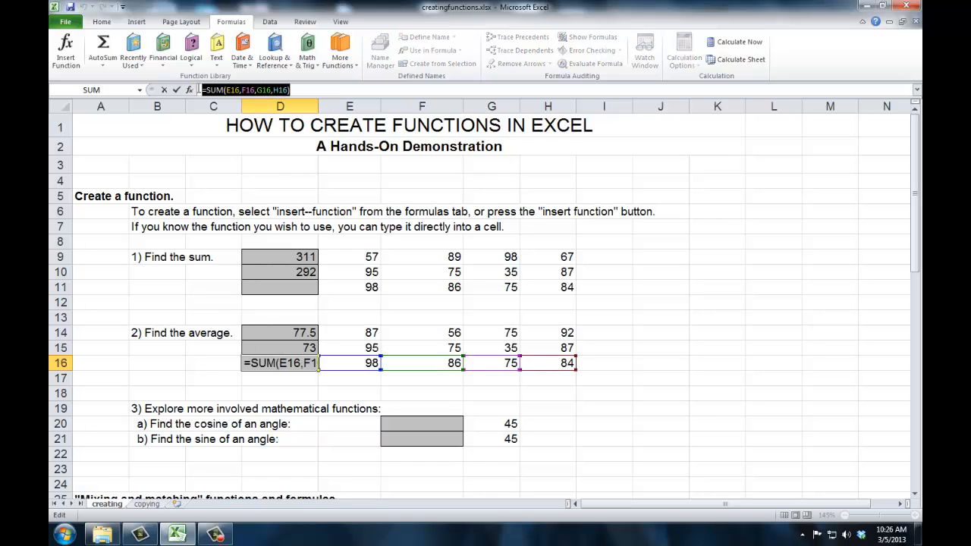
{"action": "key", "text": "Delete"}
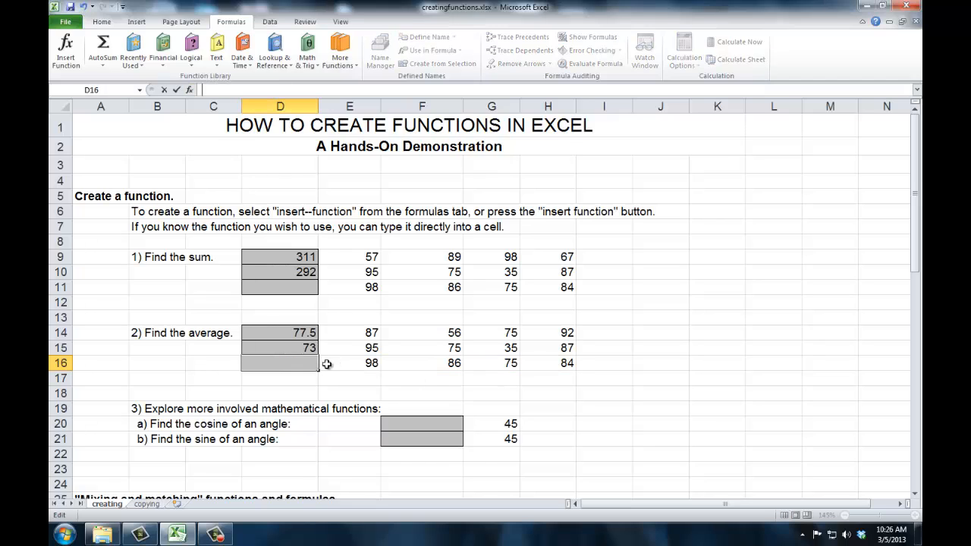
{"action": "left_click", "coordinate": [301, 359]}
{"action": "left_click", "coordinate": [322, 362]}
{"action": "left_click", "coordinate": [315, 363]}
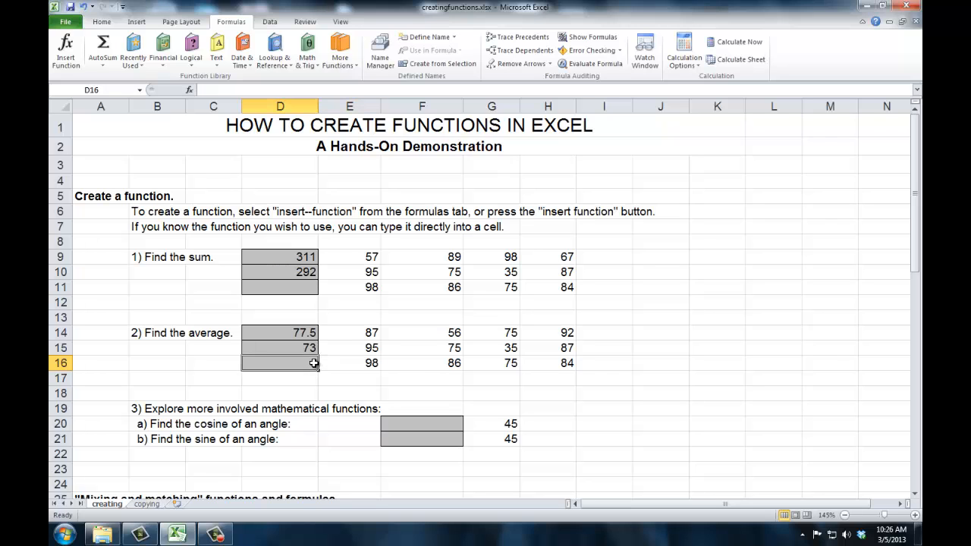
Step: Insert the SUM function into cell D16 with the range E16:H16 as its first argument
{"action": "left_click", "coordinate": [189, 90]}
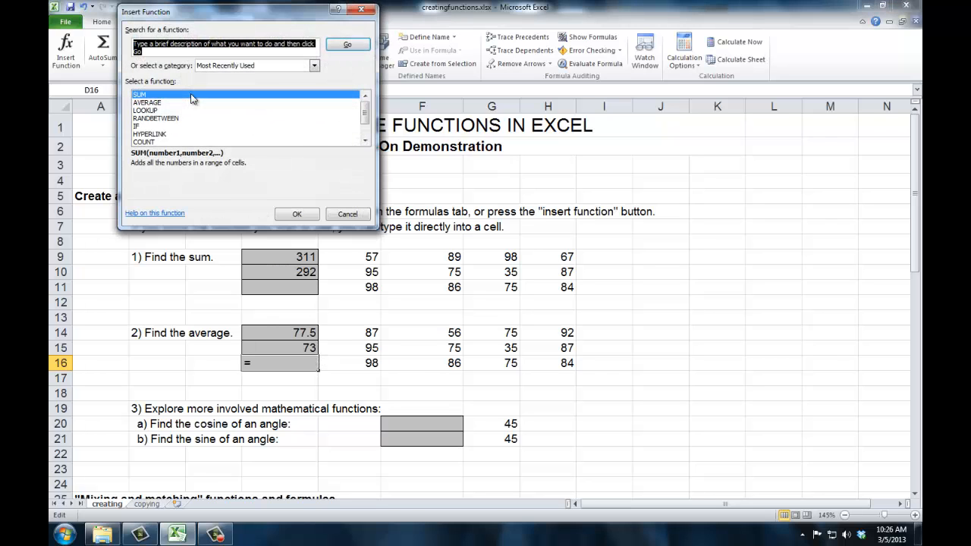
{"action": "left_click", "coordinate": [293, 213]}
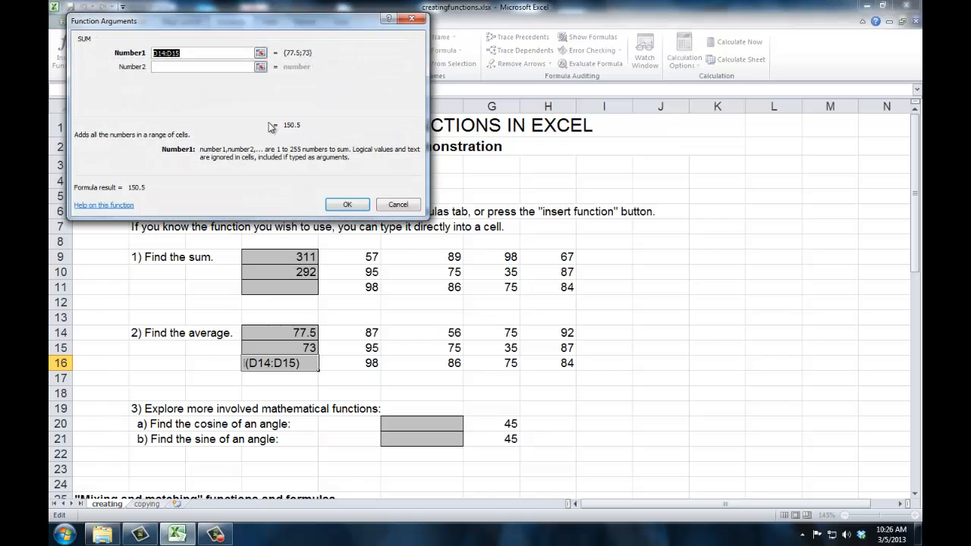
{"action": "left_click", "coordinate": [275, 47]}
{"action": "left_click_drag", "start_coordinate": [346, 361], "coordinate": [552, 362]}
{"action": "key", "text": "Return"}
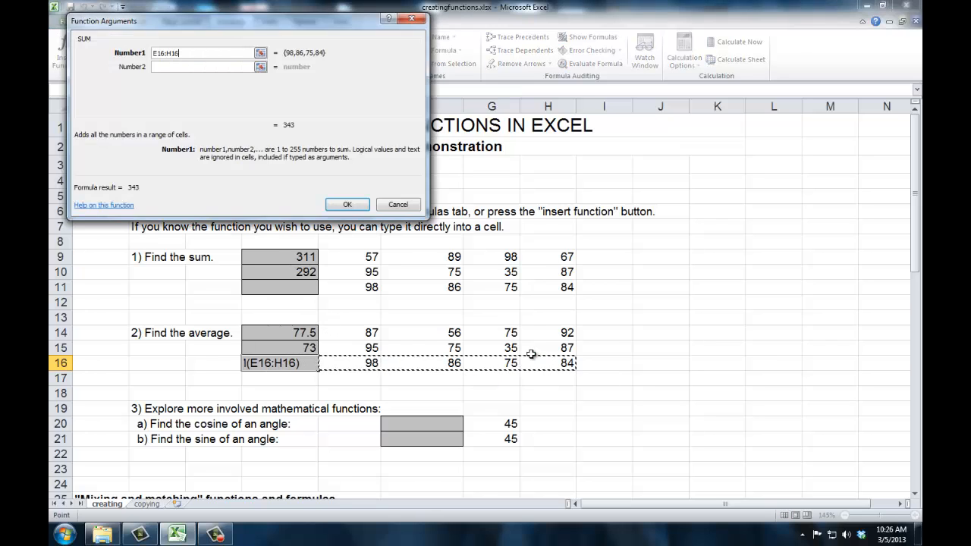
{"action": "key", "text": "Return"}
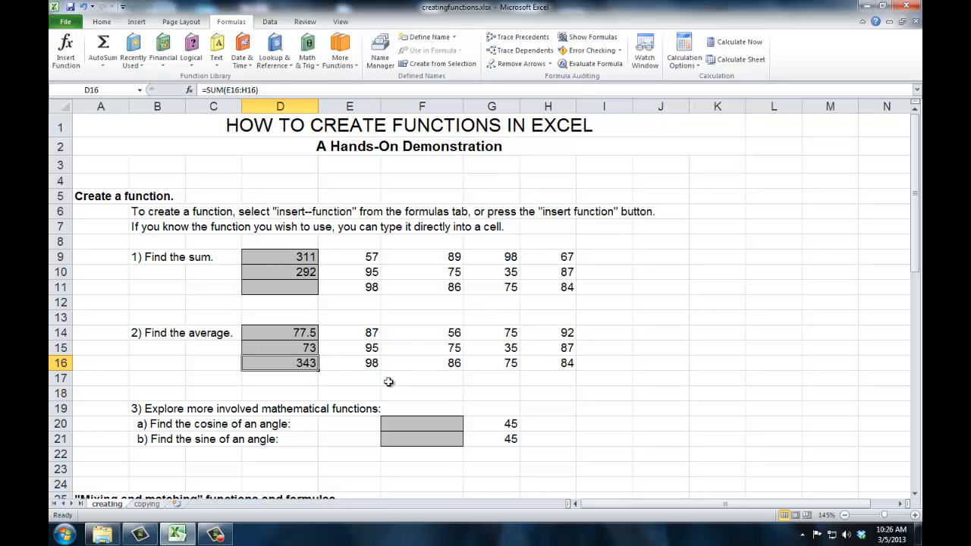
Step: Search the function list for "cosine" and choose the COS function for cell F20
{"action": "scroll", "coordinate": [385, 390], "scroll_direction": "down", "scroll_amount": 3}
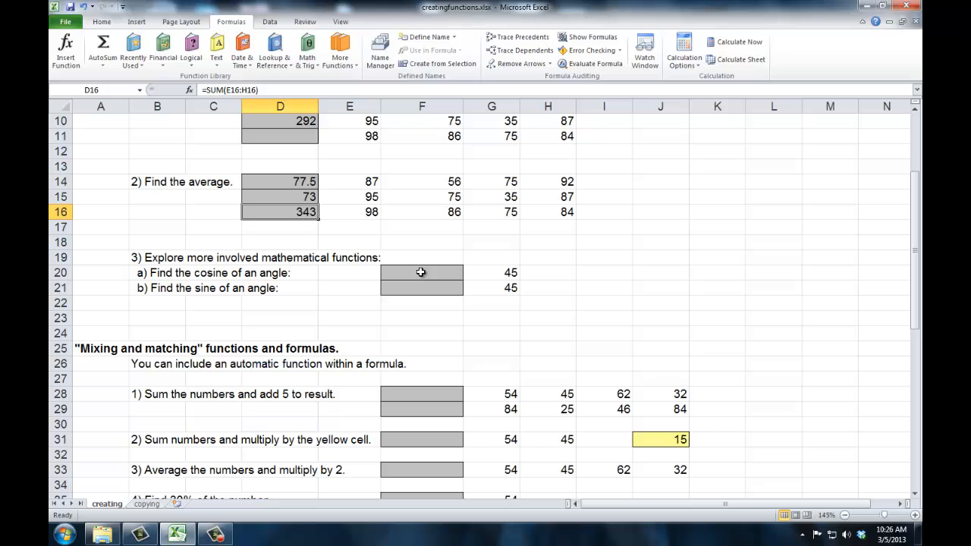
{"action": "left_click", "coordinate": [417, 271]}
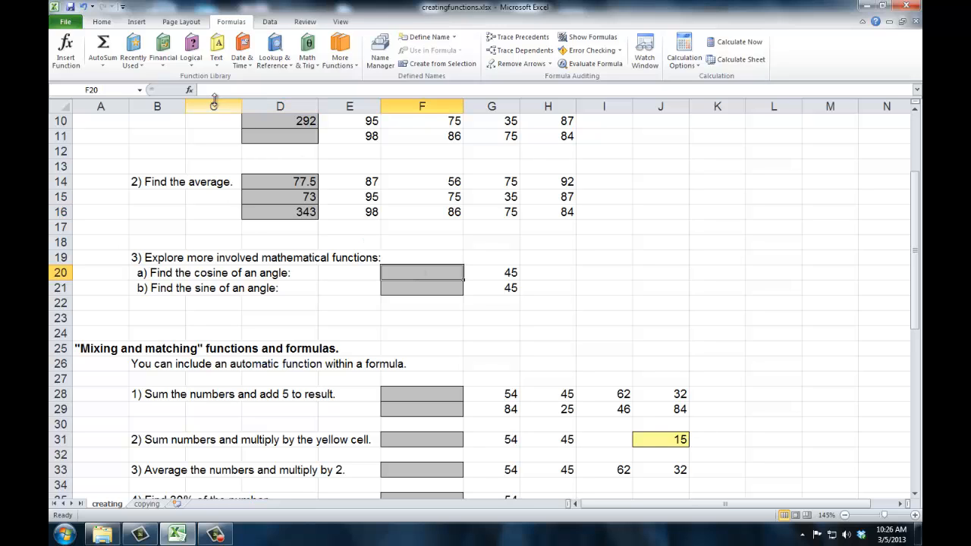
{"action": "left_click", "coordinate": [190, 91]}
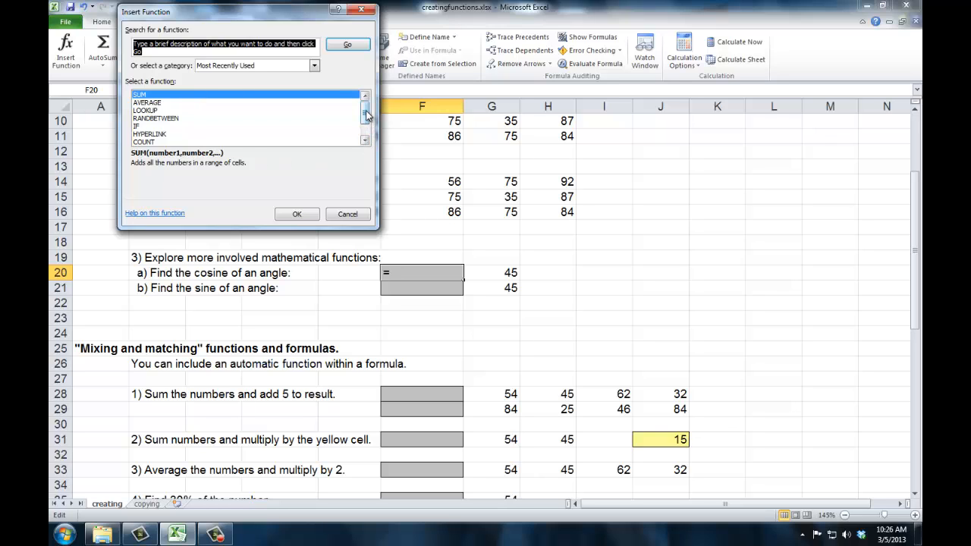
{"action": "left_click_drag", "start_coordinate": [367, 114], "coordinate": [365, 131]}
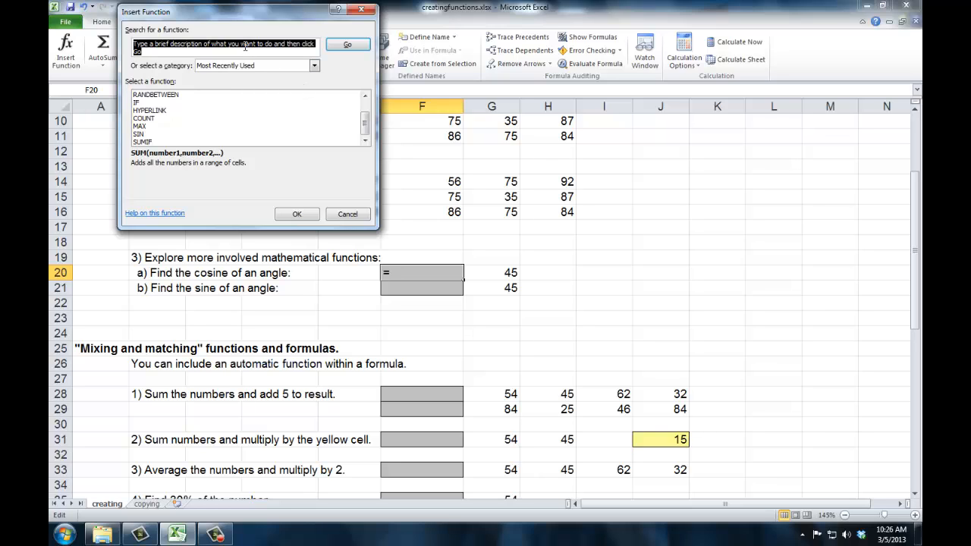
{"action": "type", "text": "cosine"}
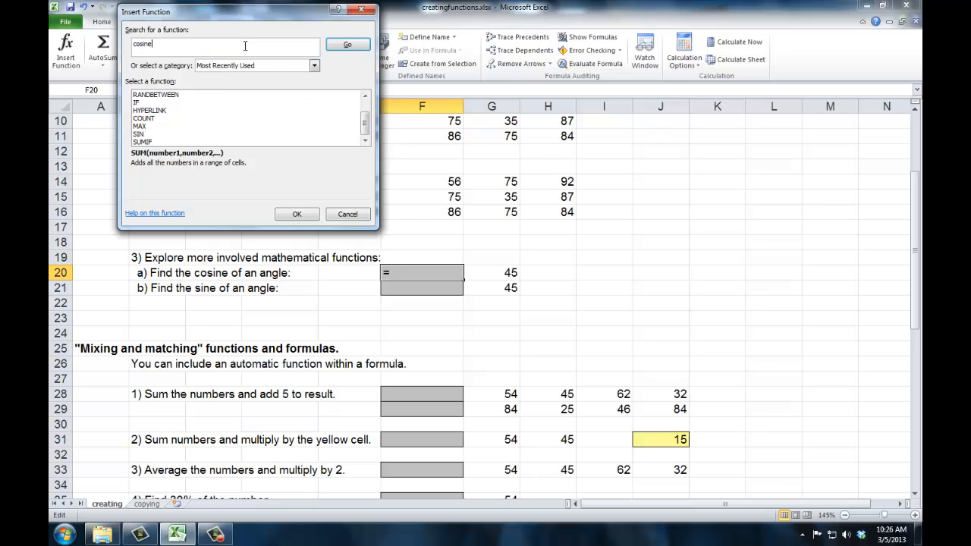
{"action": "left_click", "coordinate": [348, 47]}
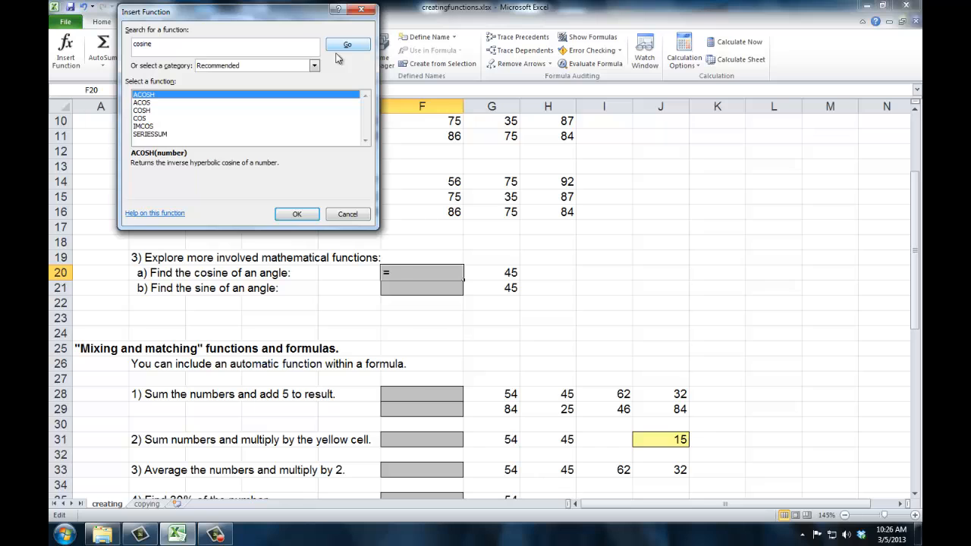
{"action": "left_click", "coordinate": [142, 119]}
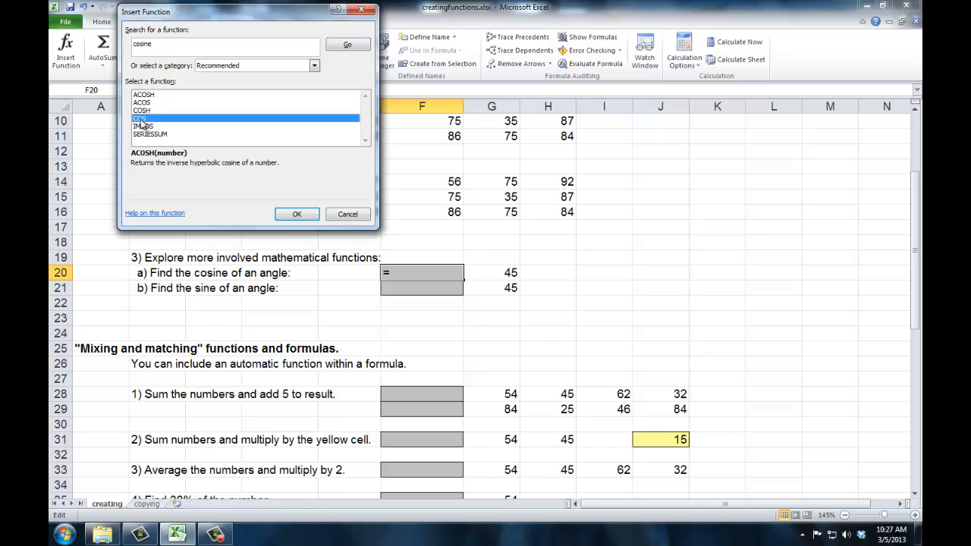
{"action": "left_click", "coordinate": [293, 215]}
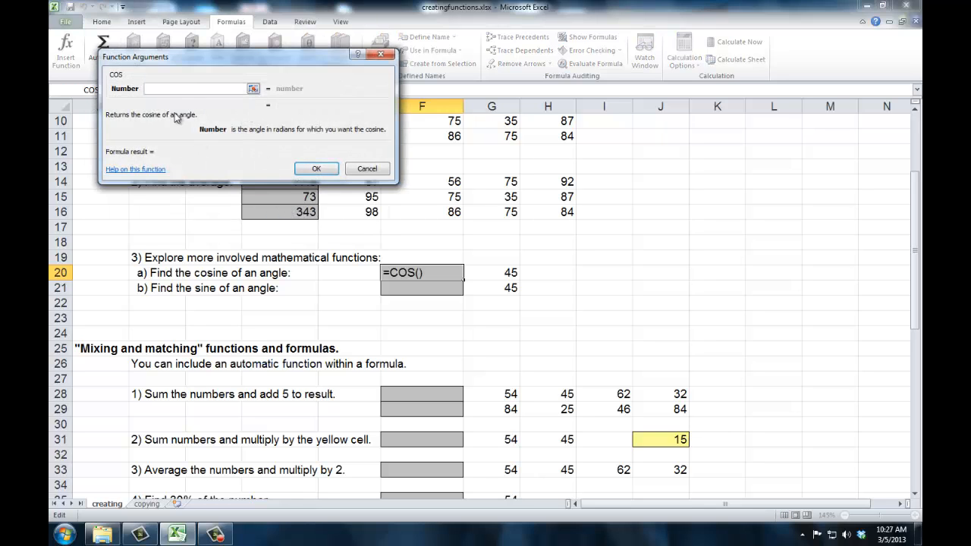
Step: Set the COS argument to cell G20 and insert the function into F20
{"action": "left_click", "coordinate": [253, 88]}
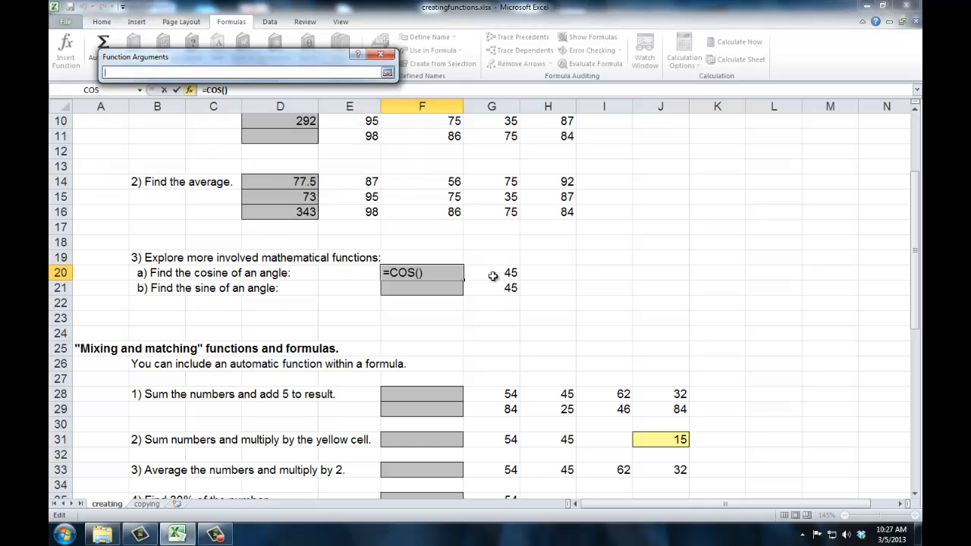
{"action": "left_click", "coordinate": [479, 268]}
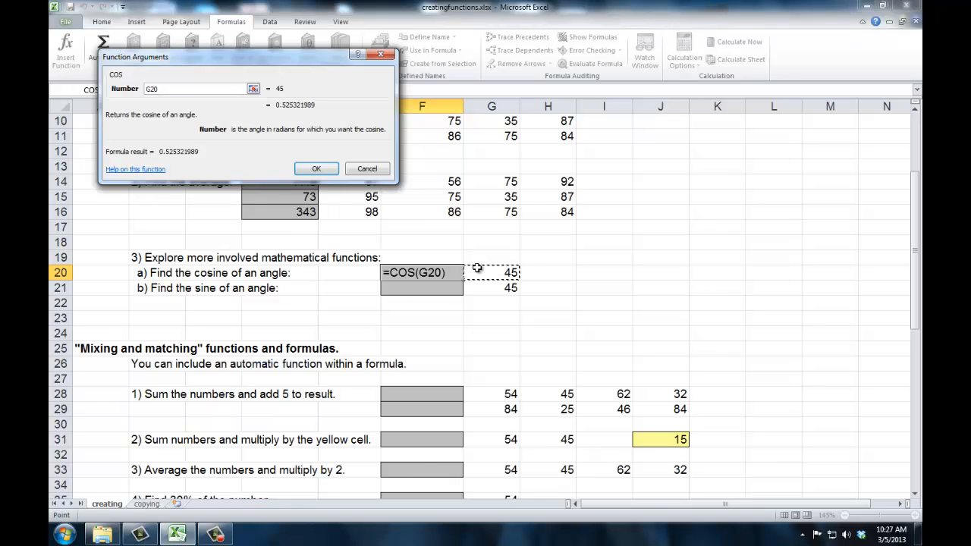
{"action": "key", "text": "Return"}
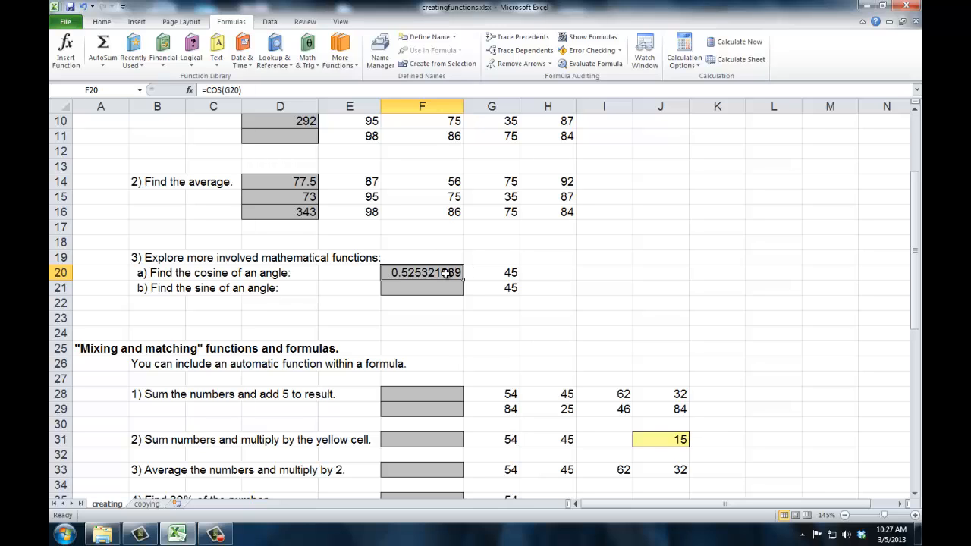
Step: Format cell F20 as a Number with 3 decimal places
{"action": "right_click", "coordinate": [419, 272]}
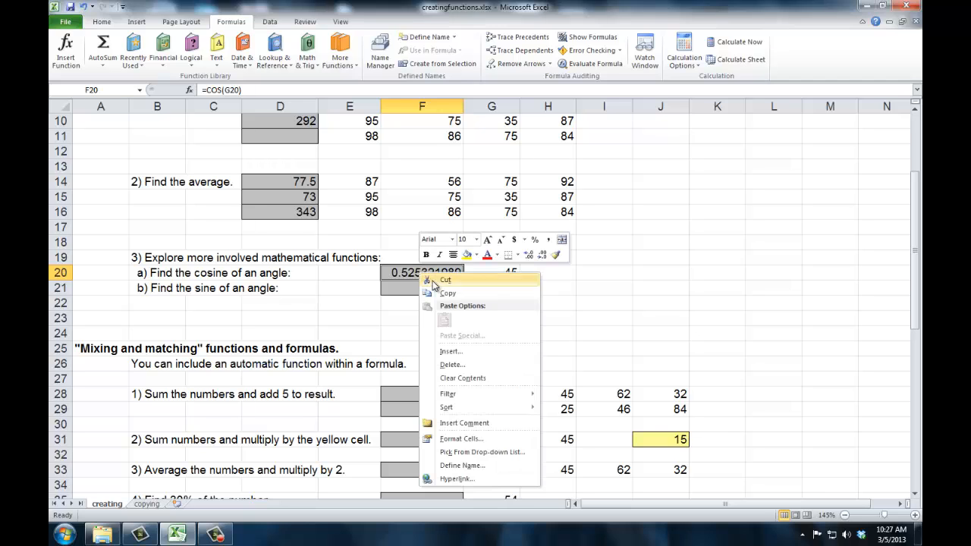
{"action": "left_click", "coordinate": [472, 439]}
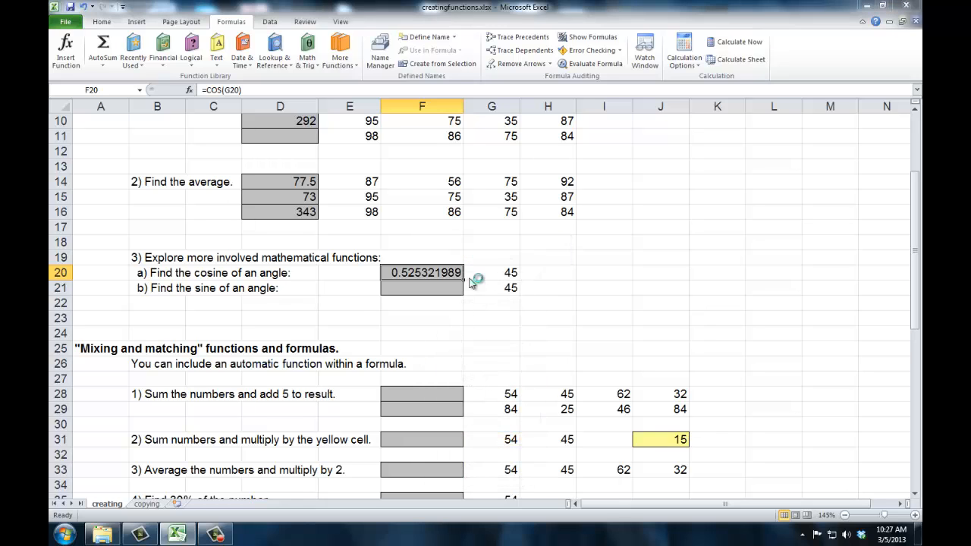
{"action": "left_click", "coordinate": [339, 303]}
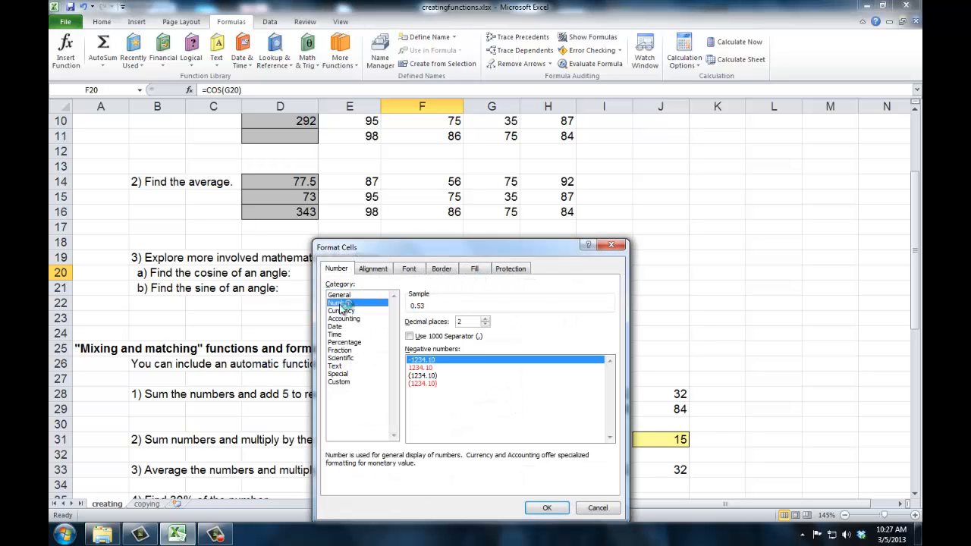
{"action": "left_click", "coordinate": [485, 321]}
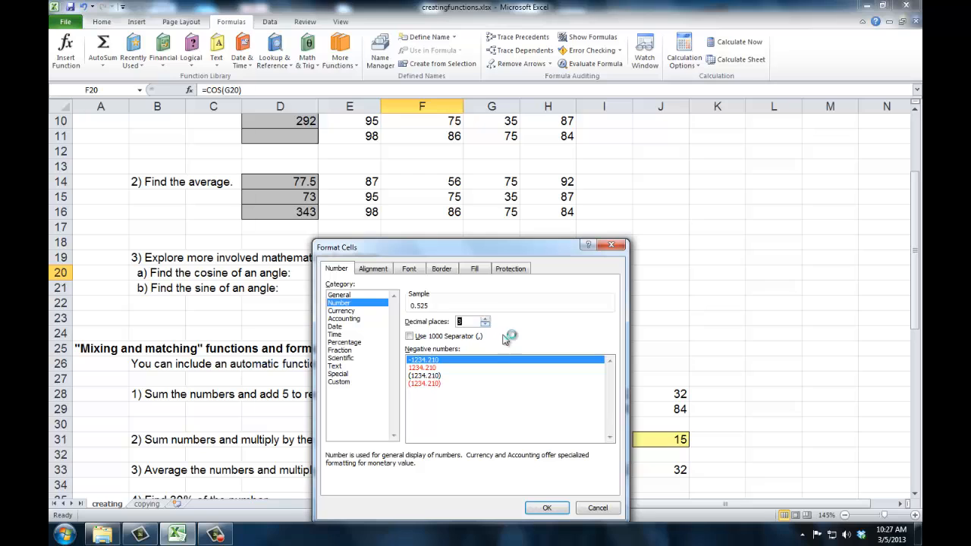
{"action": "left_click", "coordinate": [545, 509]}
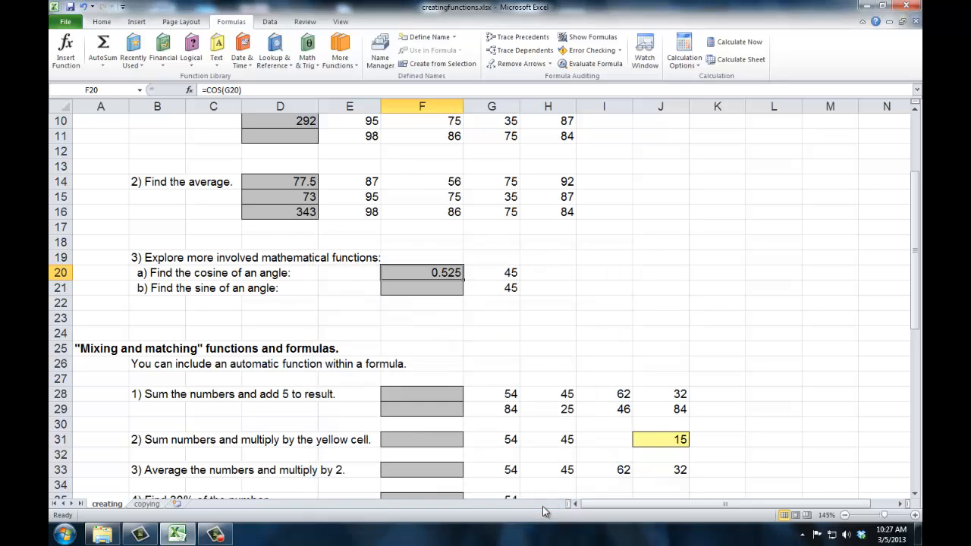
Step: Insert the SIN function into cell F21 with cell G21 as its argument
{"action": "left_click", "coordinate": [412, 289]}
{"action": "left_click", "coordinate": [190, 91]}
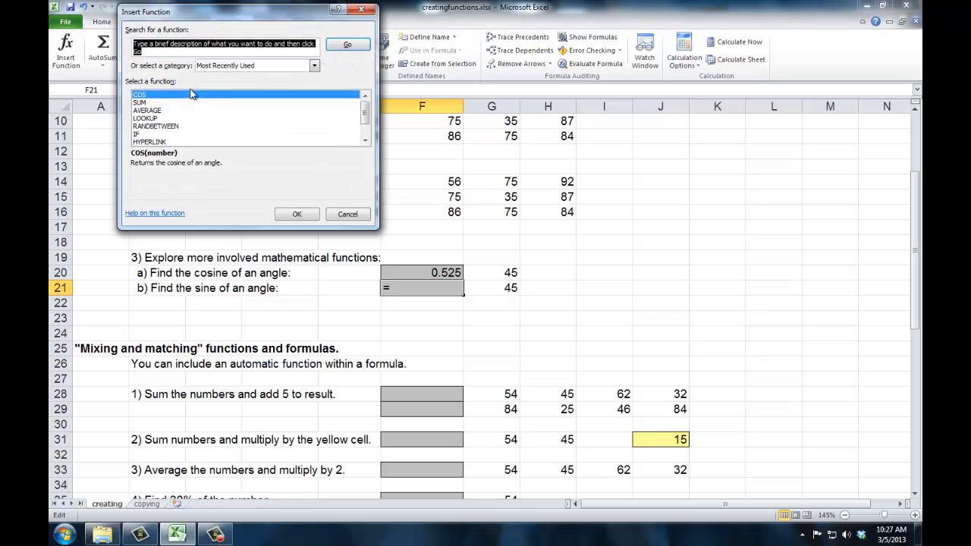
{"action": "scroll", "coordinate": [365, 125], "scroll_direction": "down", "scroll_amount": 1}
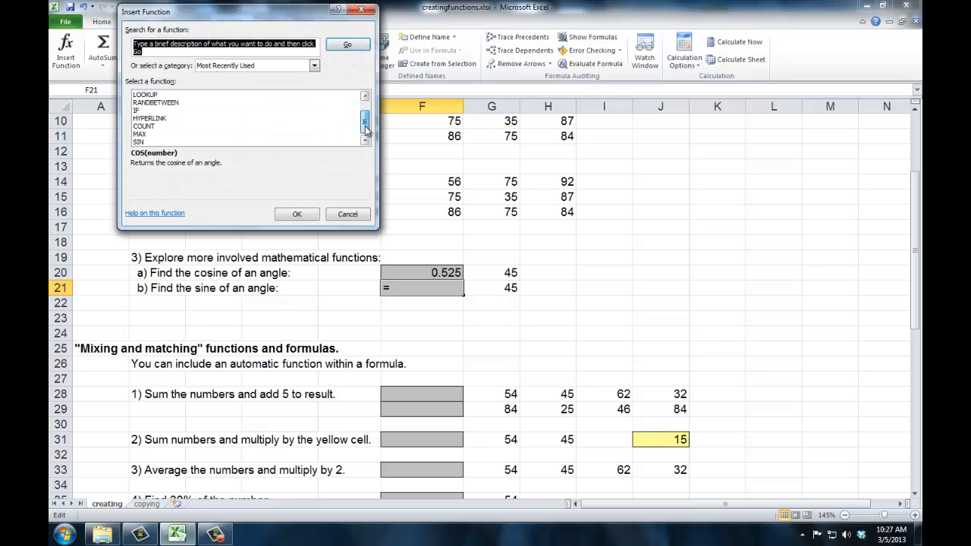
{"action": "left_click", "coordinate": [150, 142]}
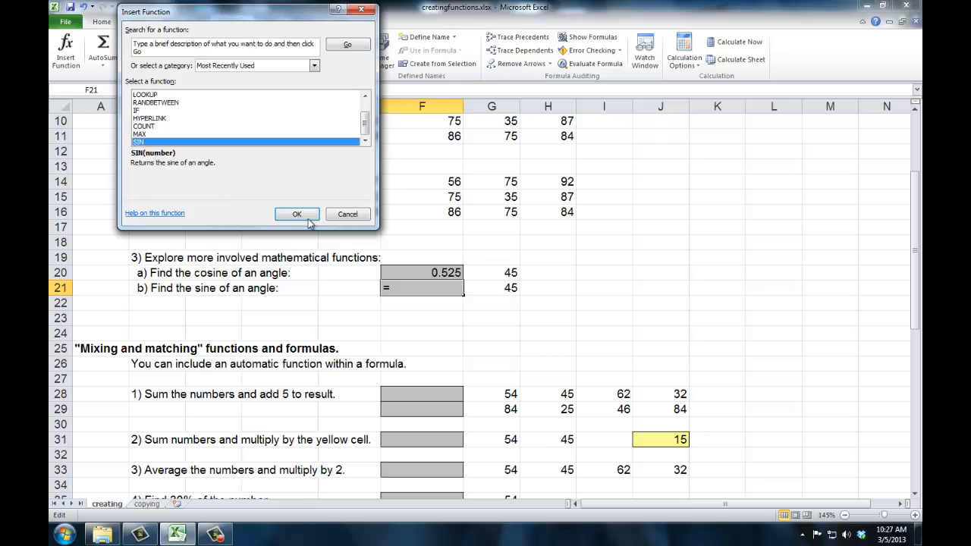
{"action": "left_click", "coordinate": [302, 215]}
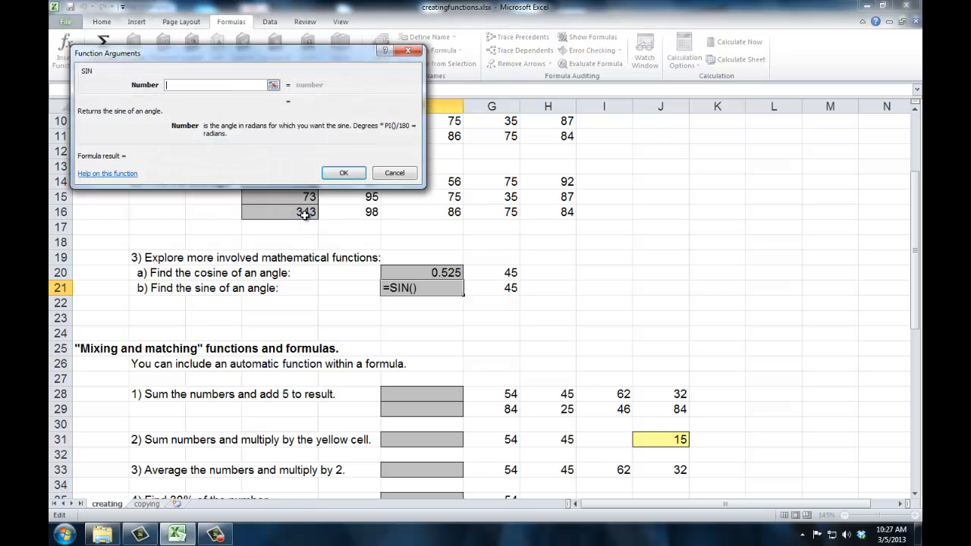
{"action": "left_click", "coordinate": [273, 88]}
{"action": "left_click", "coordinate": [482, 289]}
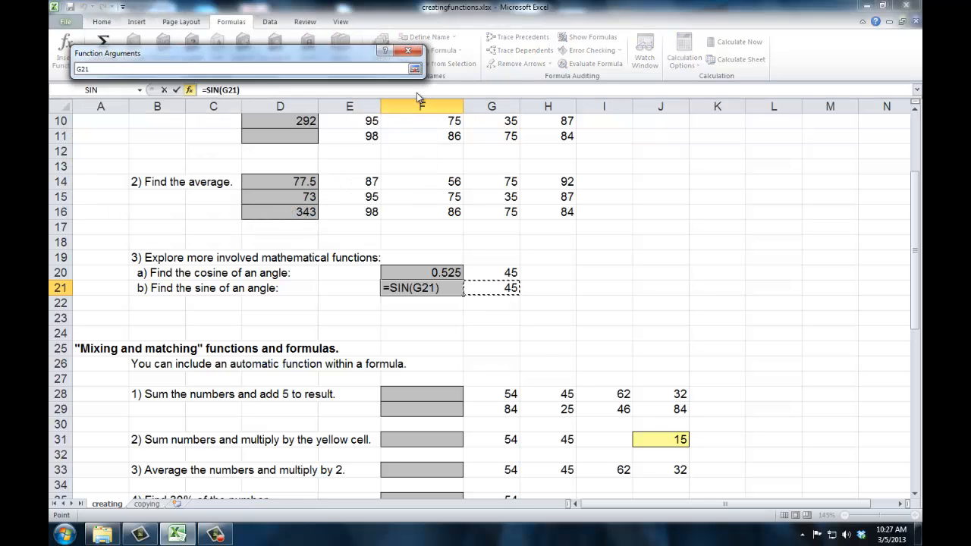
{"action": "key", "text": "Return"}
{"action": "key", "text": "Return"}
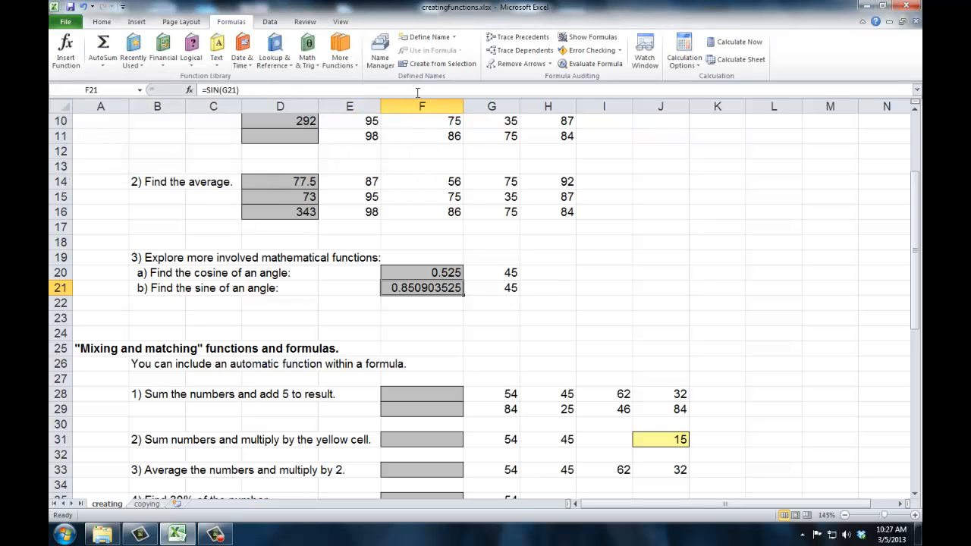